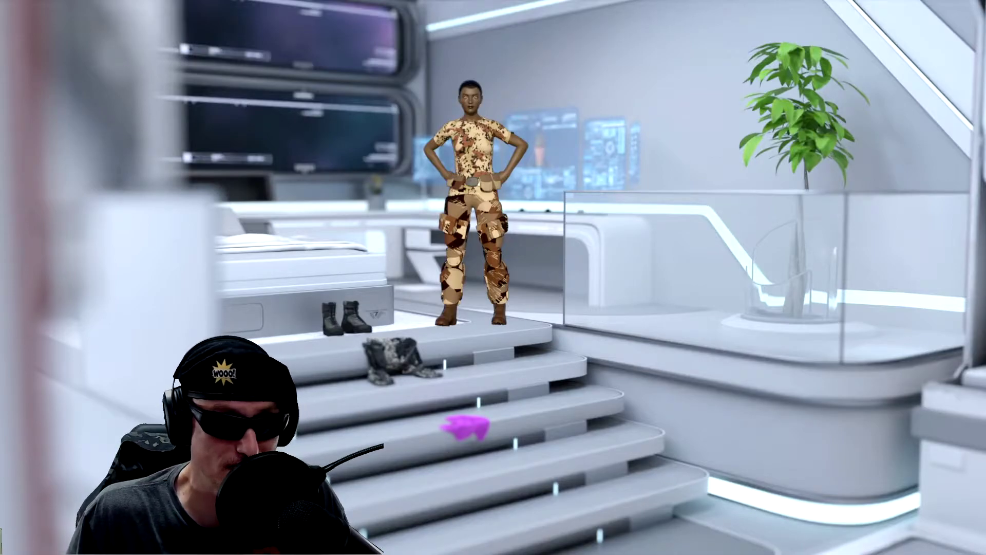
Play the rendered animation clip of the clothing simulation in the sci-fi quarters
mouse_move(105, 452)
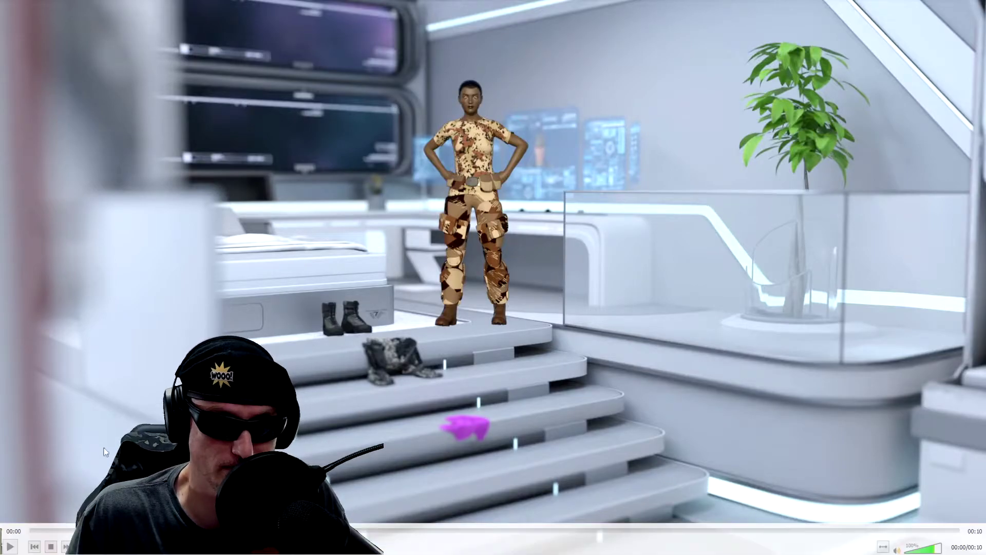
click(11, 547)
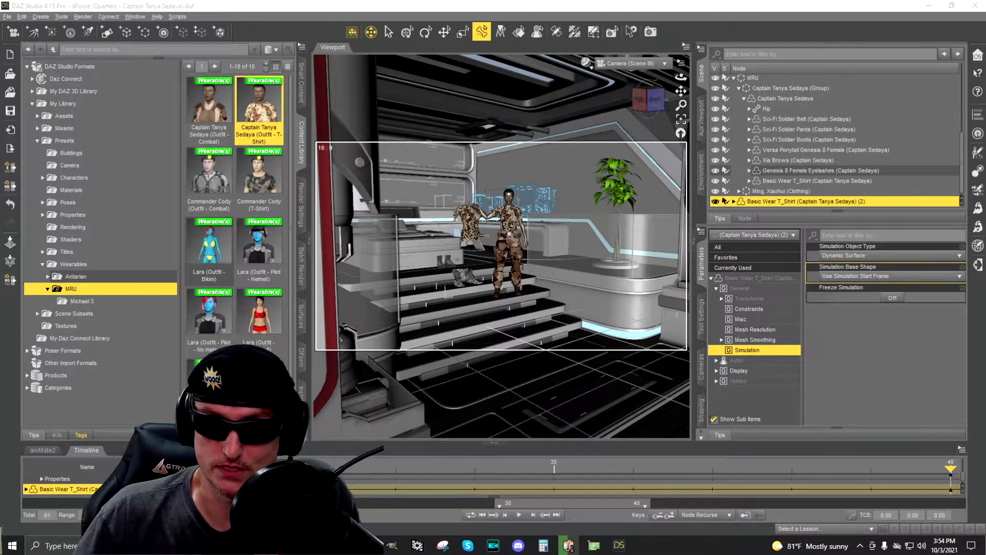
Add a dForce Dynamic Surface modifier to the second, unworn Basic Wear T_Shirt
click(711, 278)
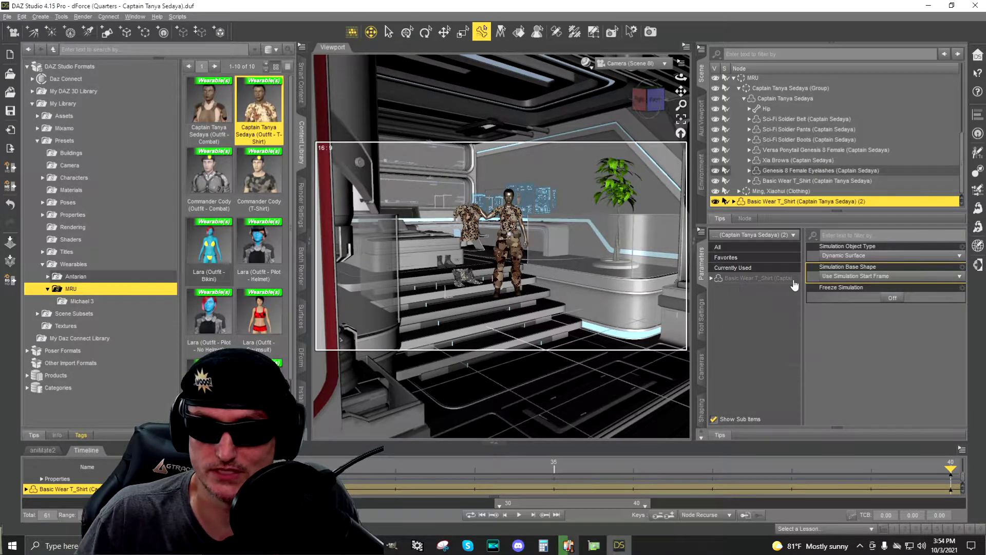
click(784, 278)
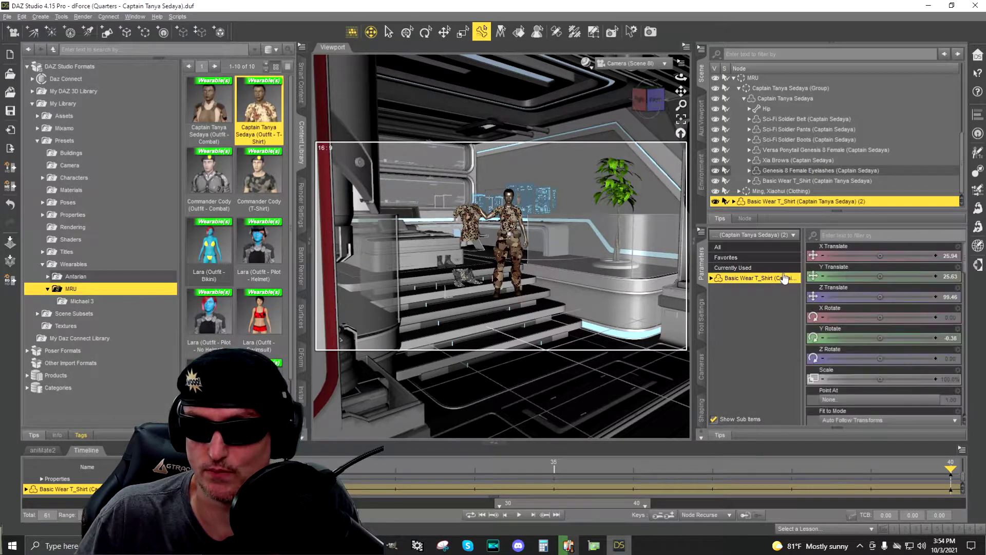
click(7, 19)
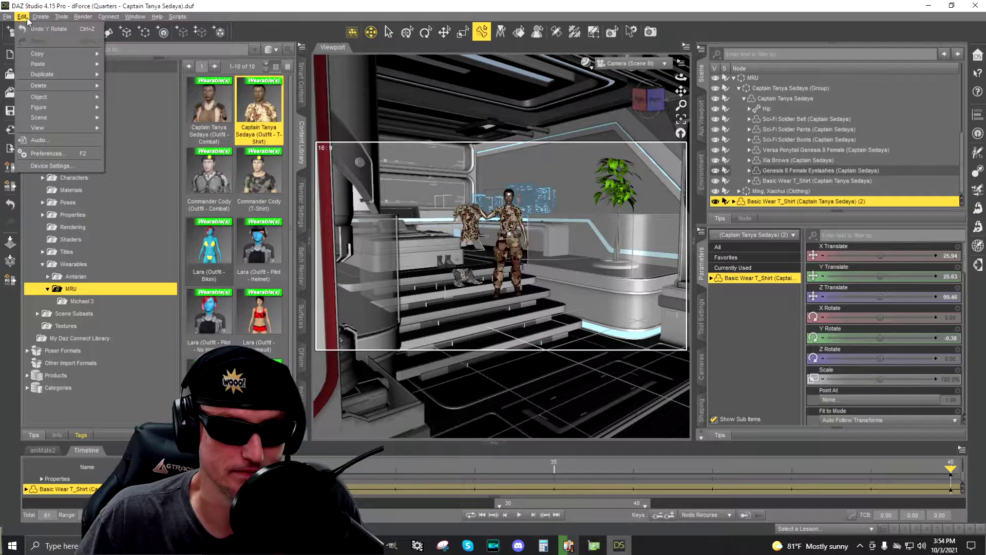
mouse_move(32, 21)
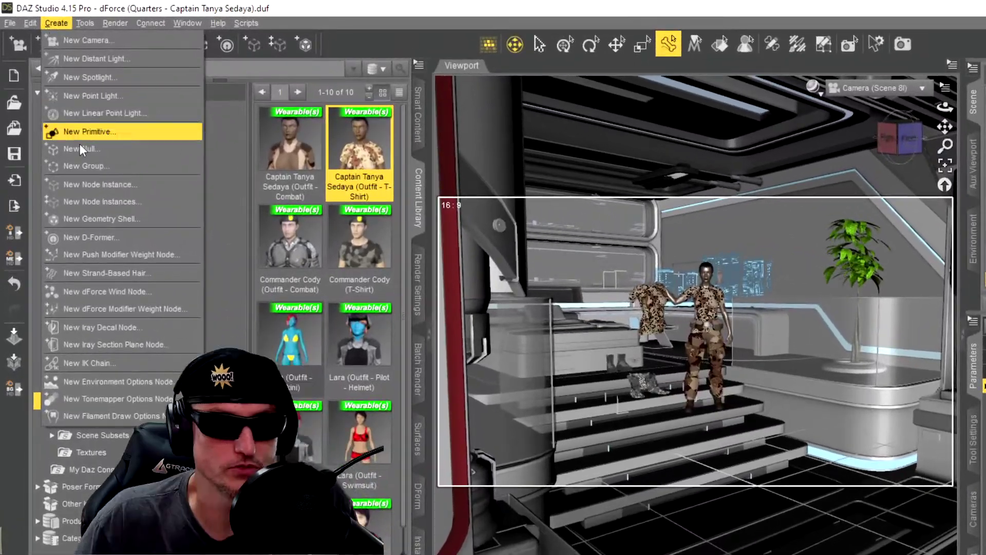
mouse_move(30, 23)
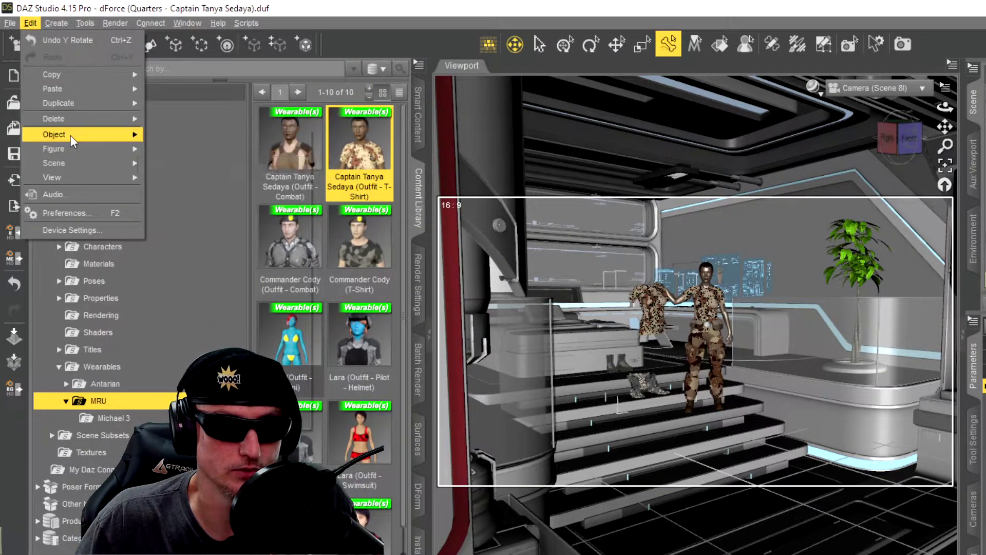
mouse_move(77, 134)
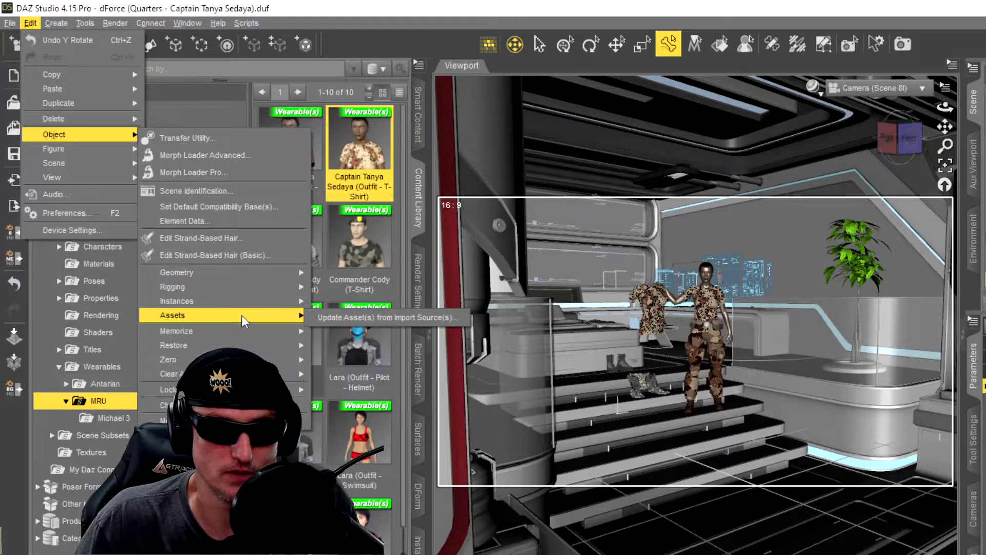
mouse_move(245, 278)
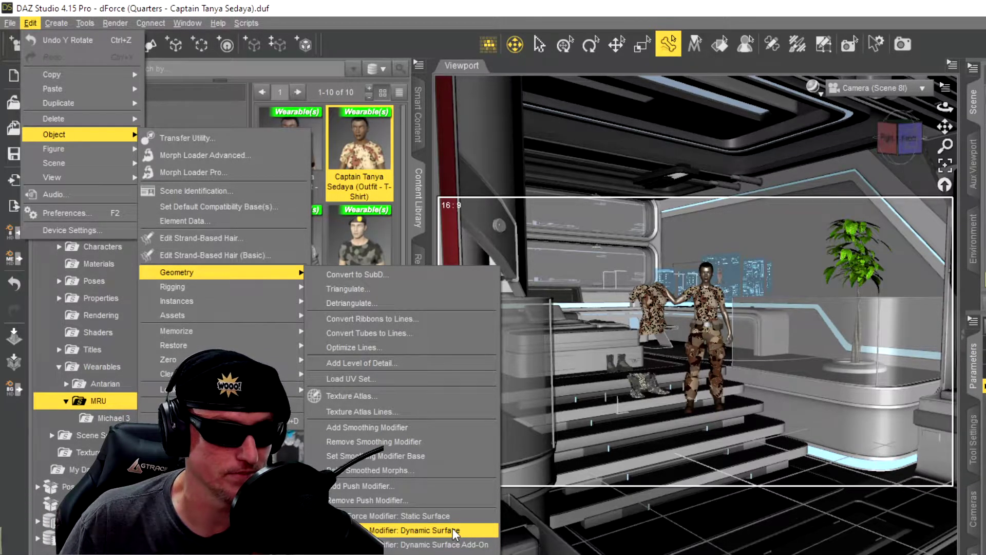
click(452, 528)
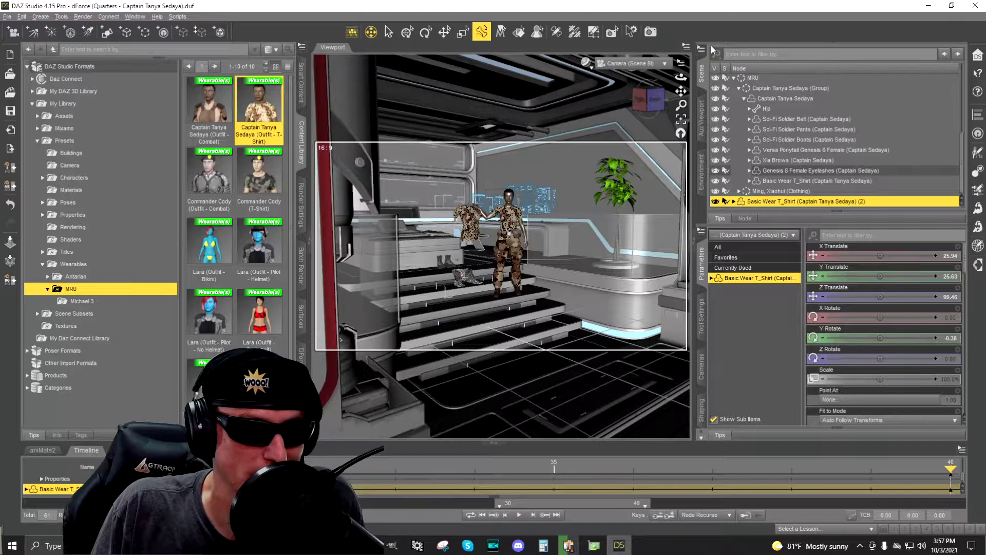
click(702, 49)
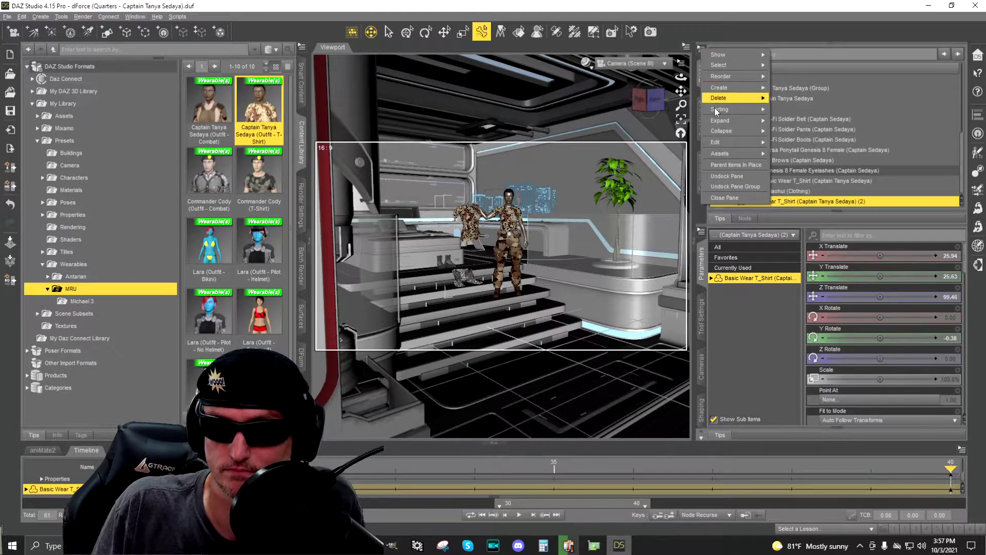
mouse_move(732, 149)
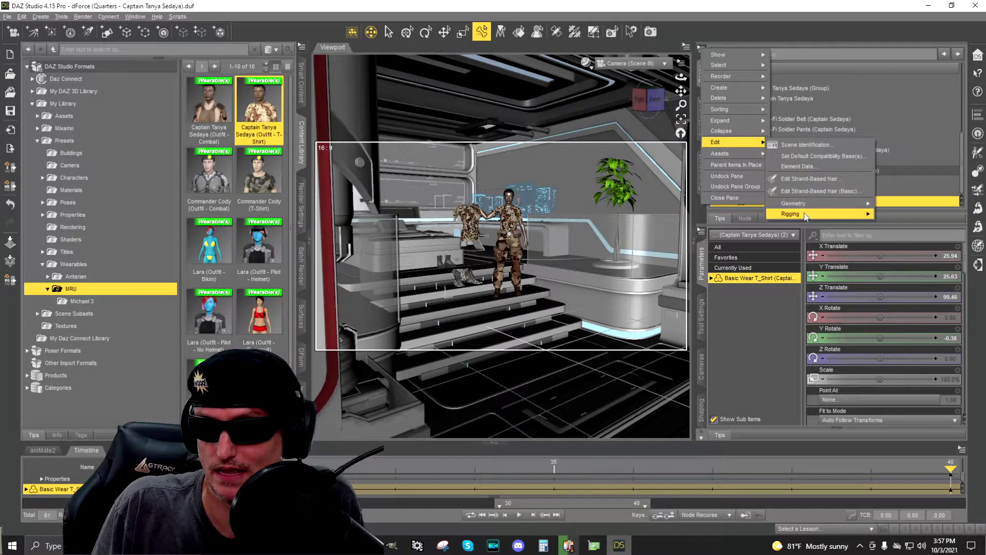
mouse_move(812, 204)
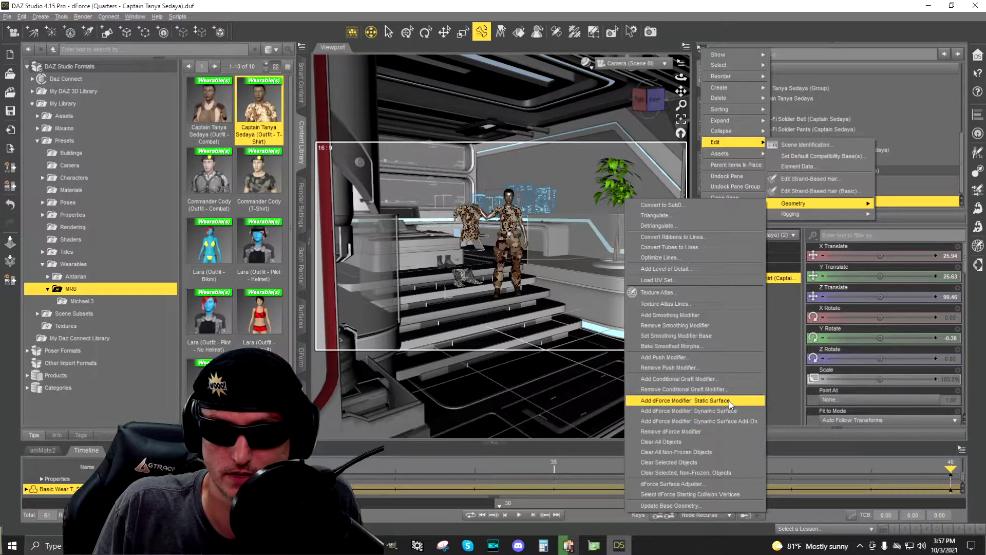
click(733, 411)
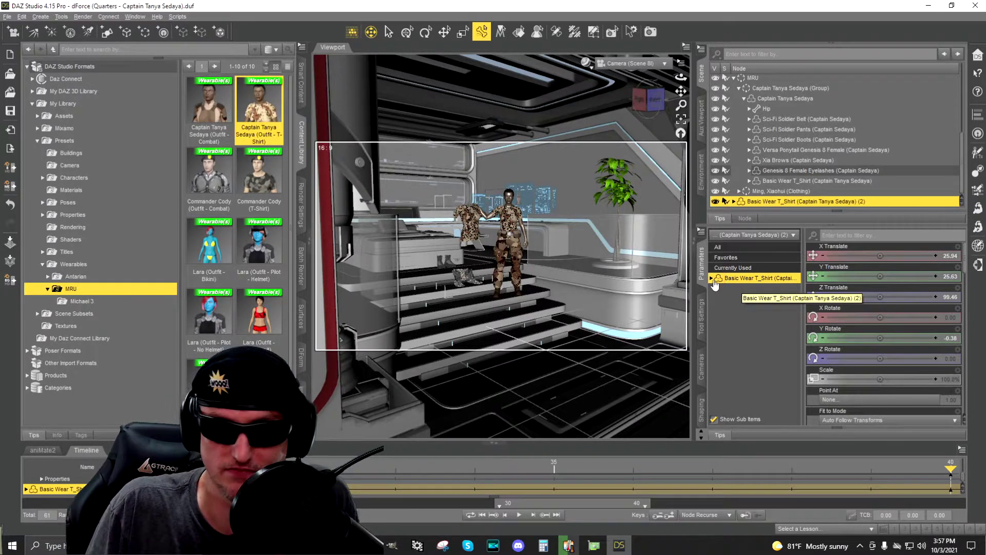
Show the T-shirt's simulation parameters and review the available simulation object types without changing the selection
click(712, 278)
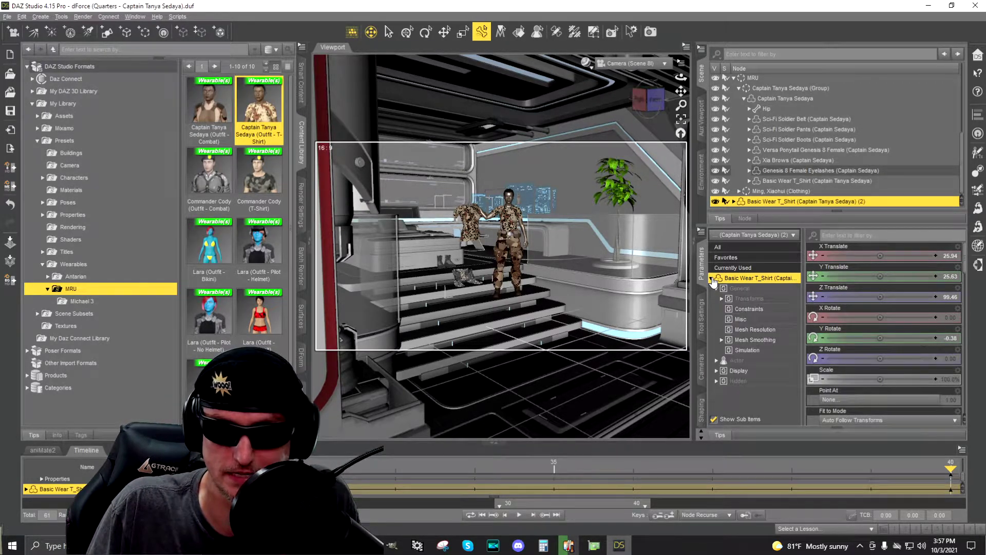
click(769, 352)
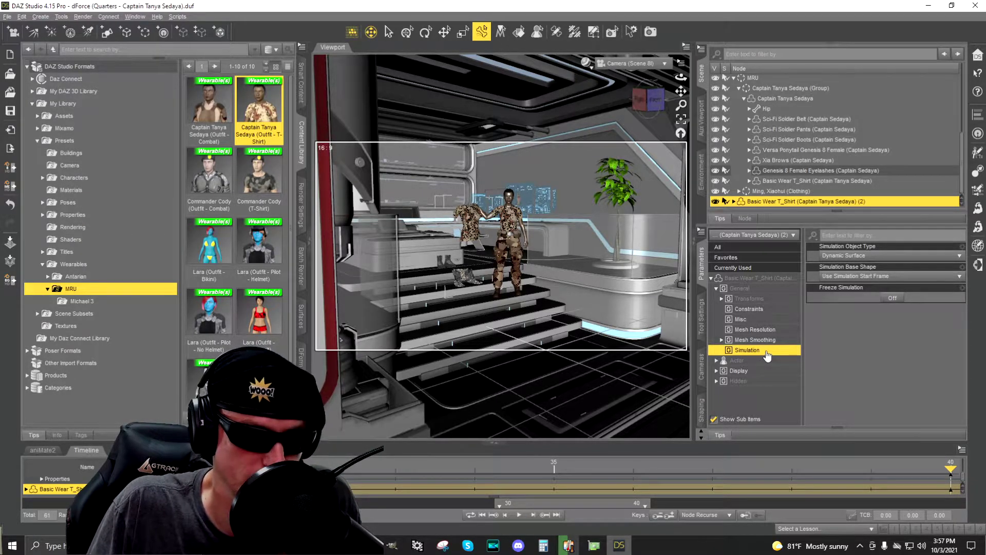
click(874, 256)
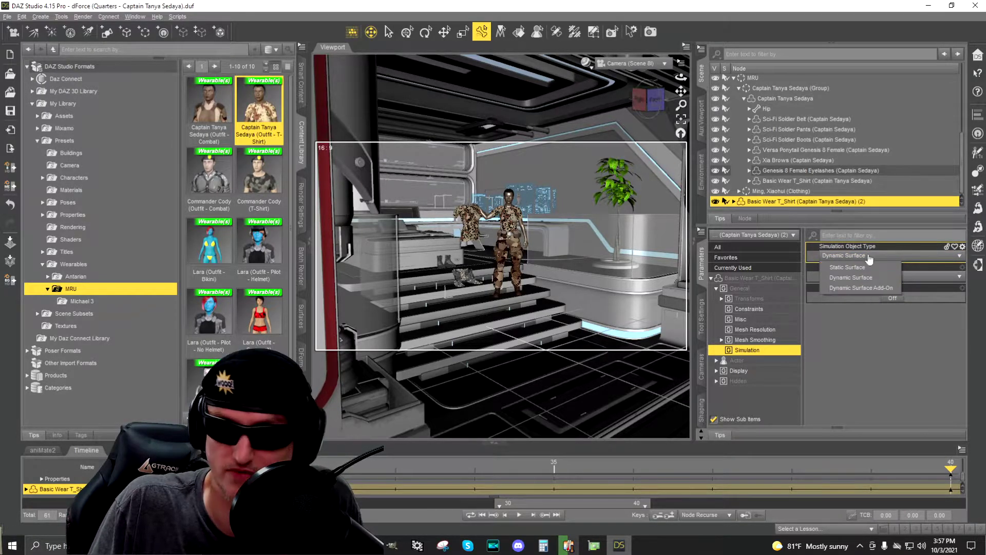
click(864, 381)
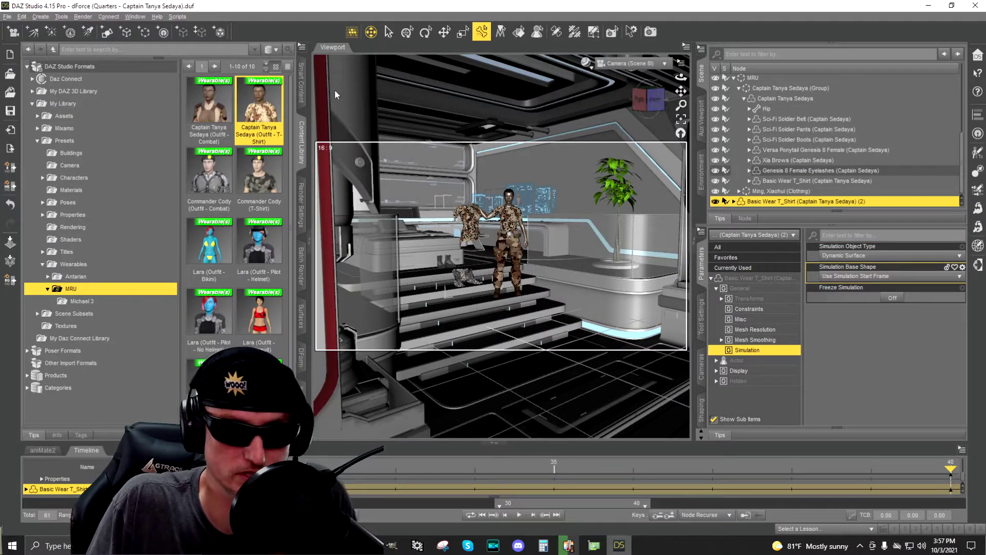
Browse the wardrobe items of the Genesis 8 Starter Essentials product, and return to the product list
click(302, 85)
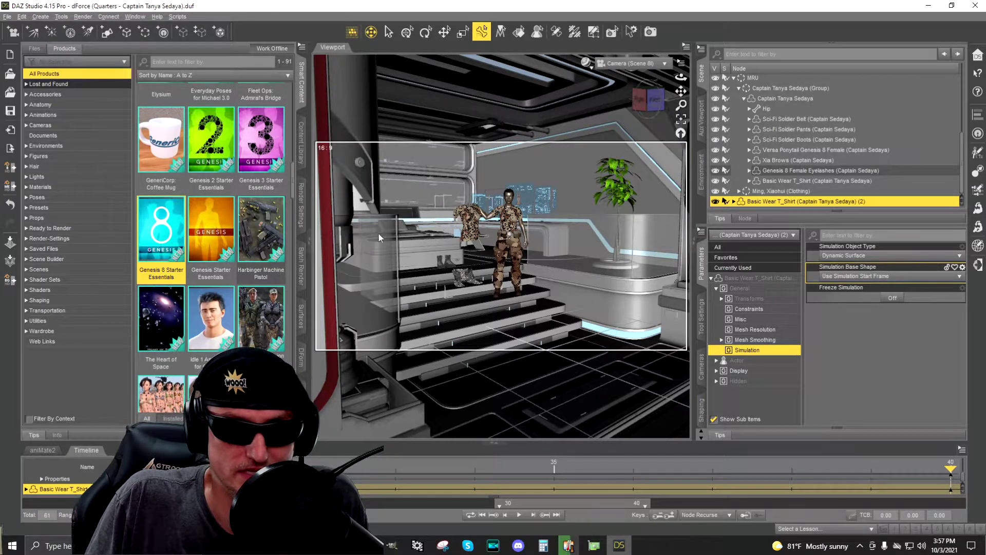
double_click(175, 231)
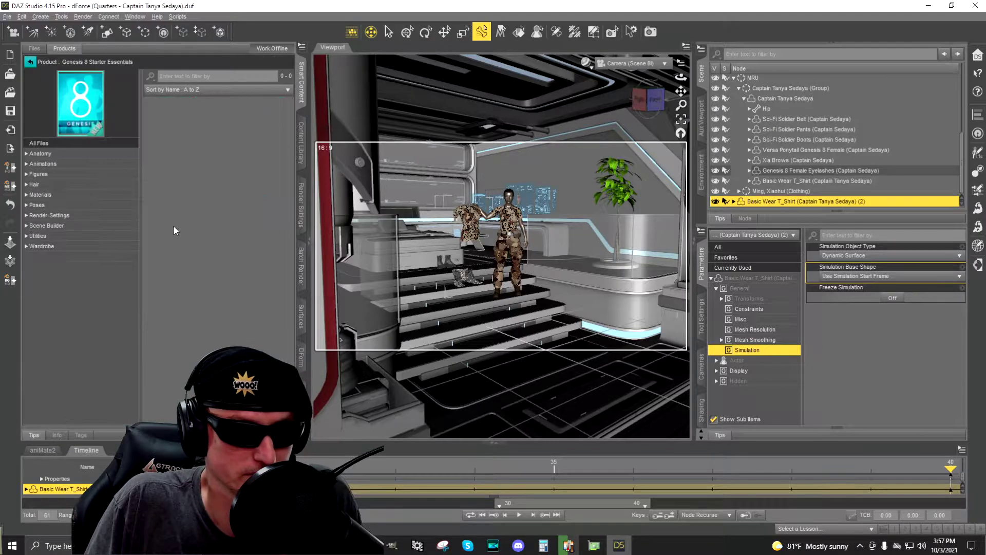
click(69, 247)
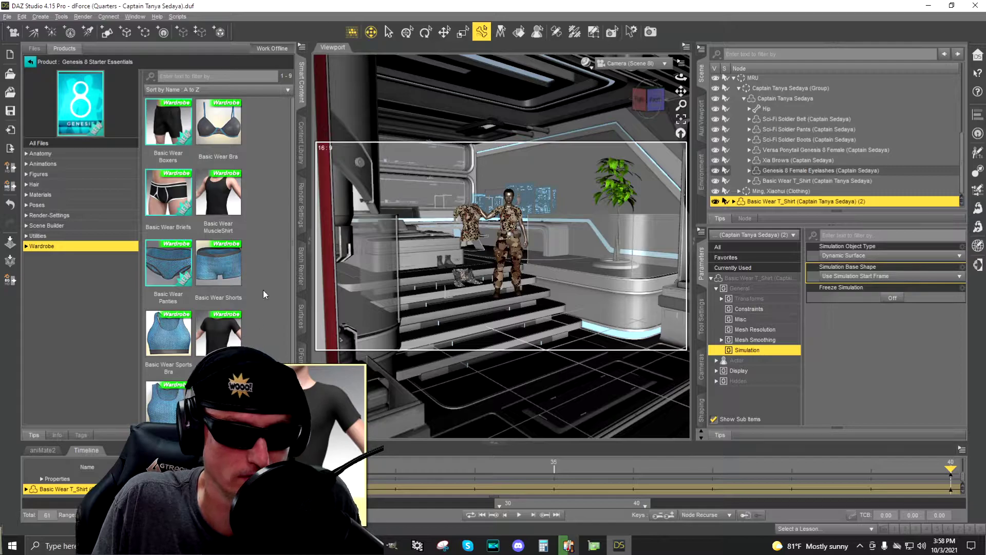
click(30, 64)
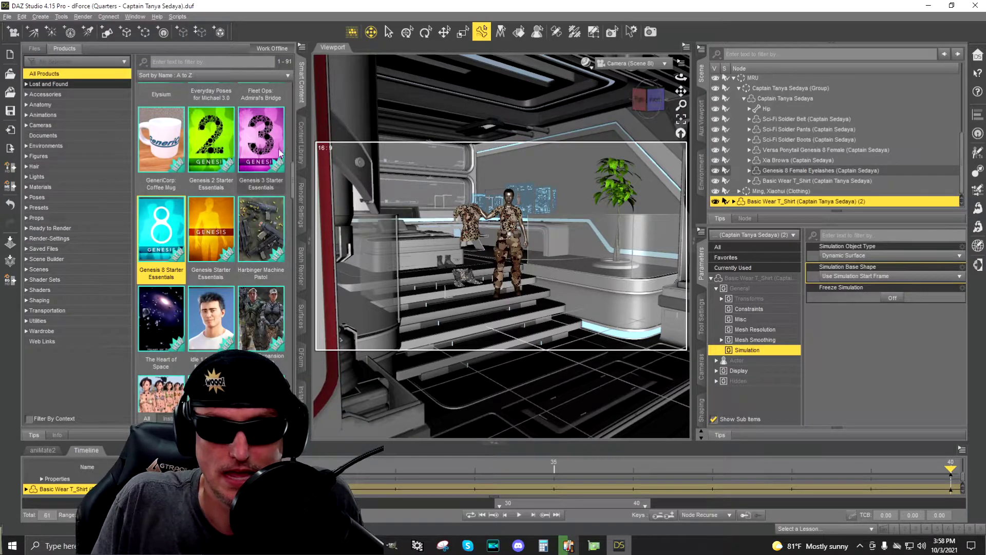
Select the T-shirt's surfaces and examine their dForce simulation settings, from Visible in Simulation through stiffness and damping
click(302, 315)
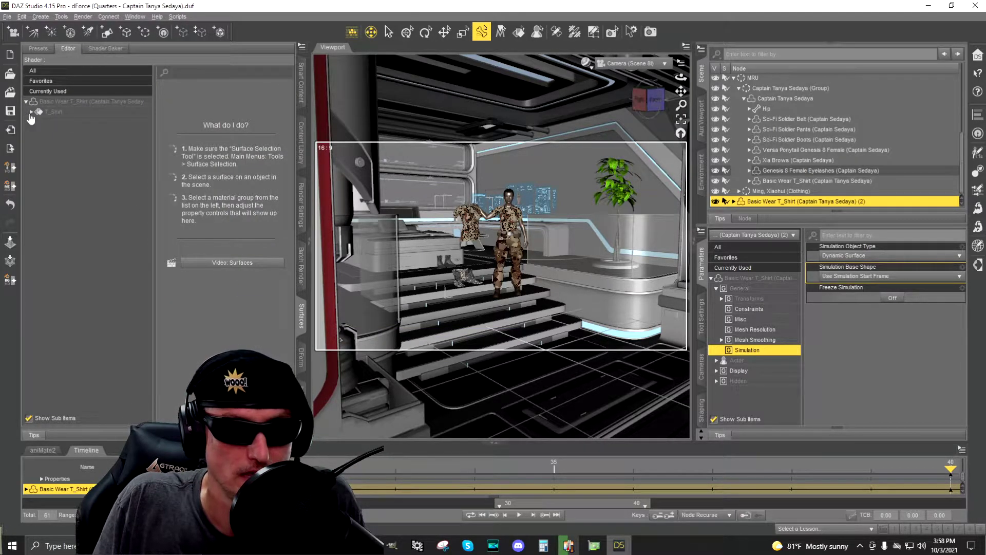
click(47, 102)
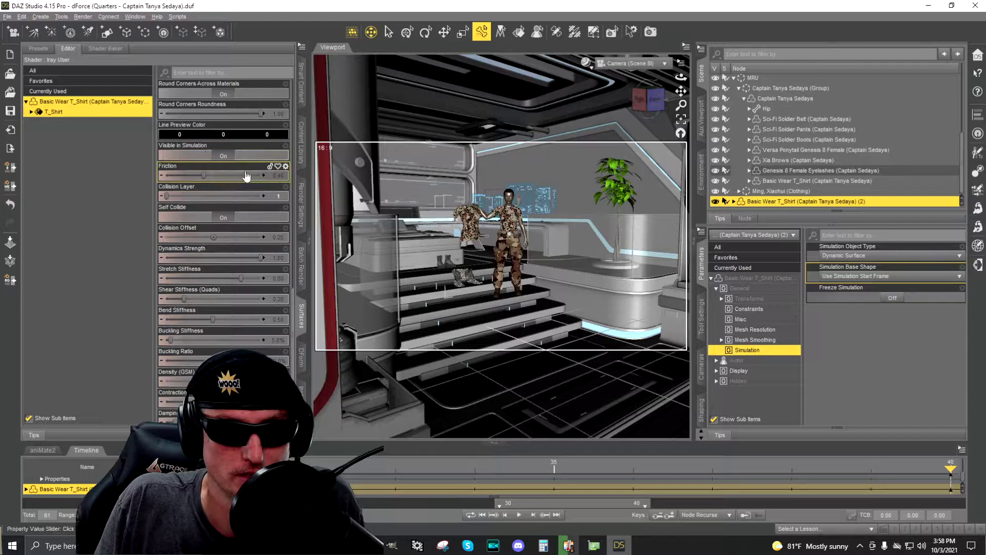
scroll(214, 139, down, 5)
scroll(213, 139, down, 5)
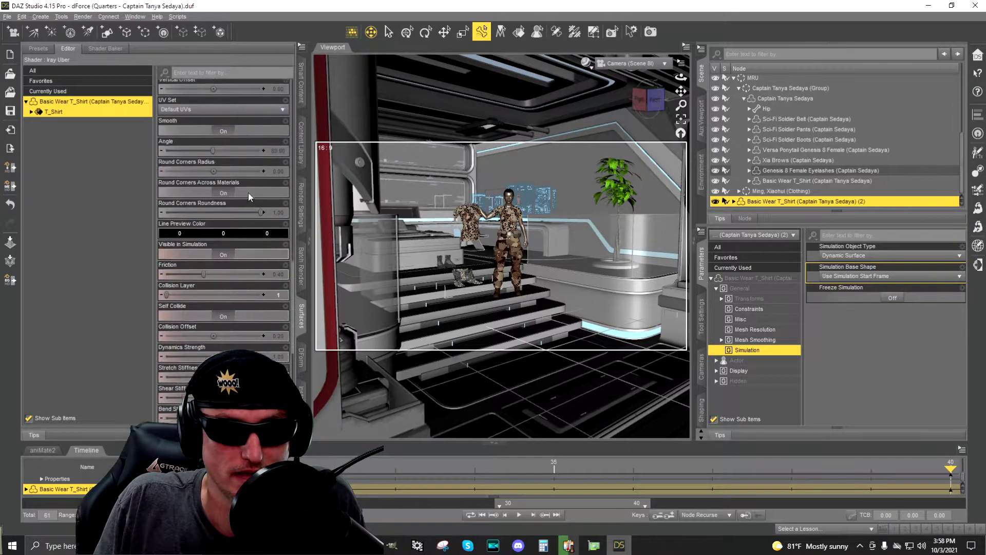
scroll(241, 224, down, 1)
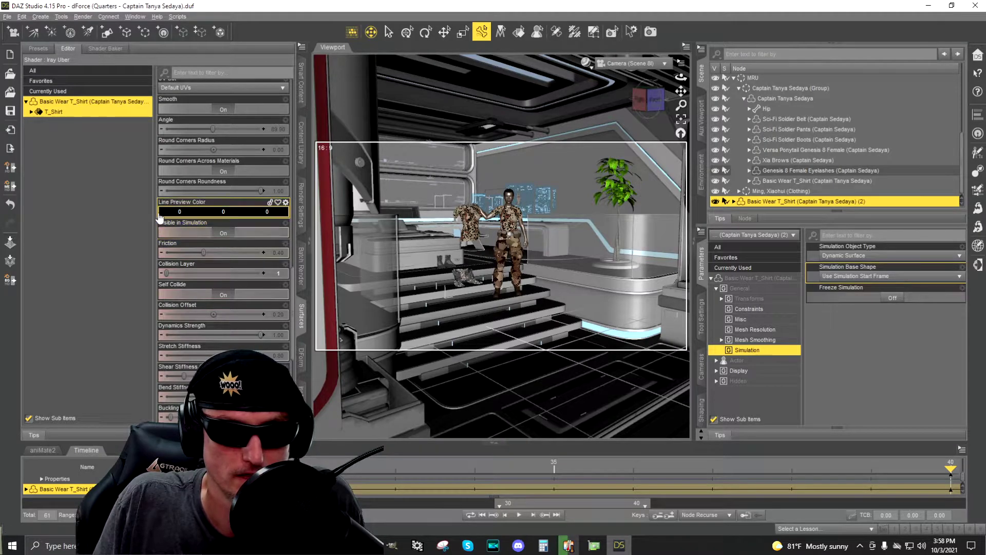
scroll(234, 176, down, 3)
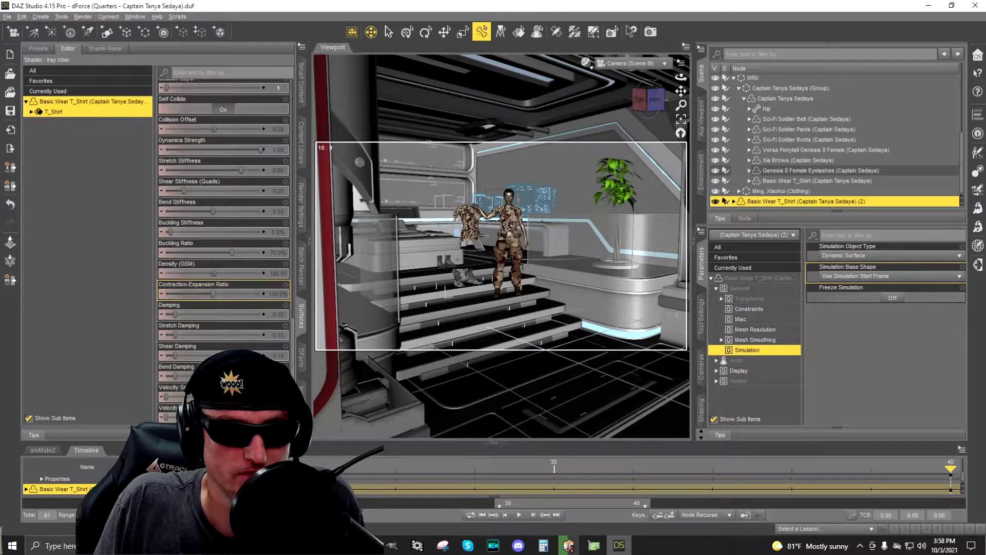
scroll(207, 267, up, 1)
scroll(215, 251, up, 2)
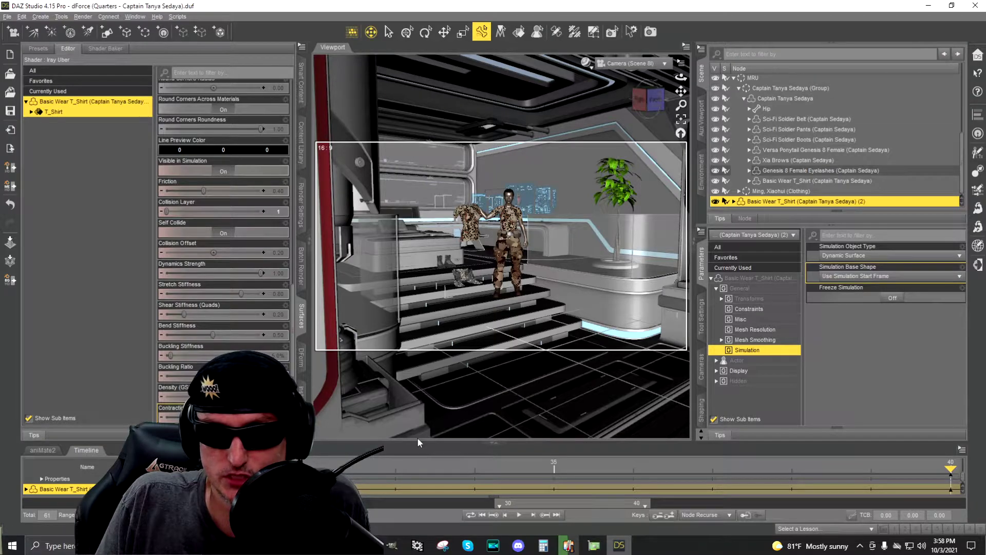
Enlarge the timeline area and move the playhead to frame 30
drag(531, 442, 532, 382)
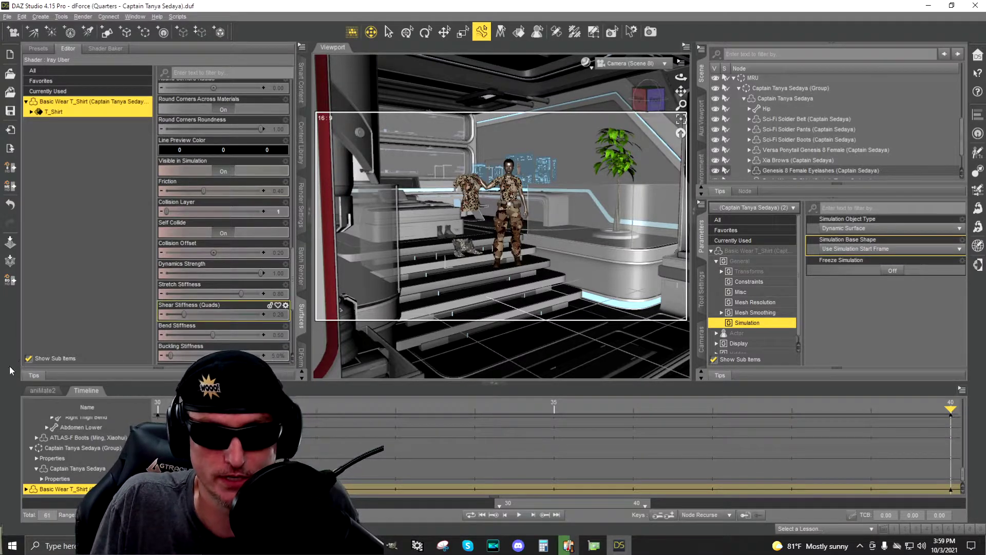
scroll(259, 272, down, 1)
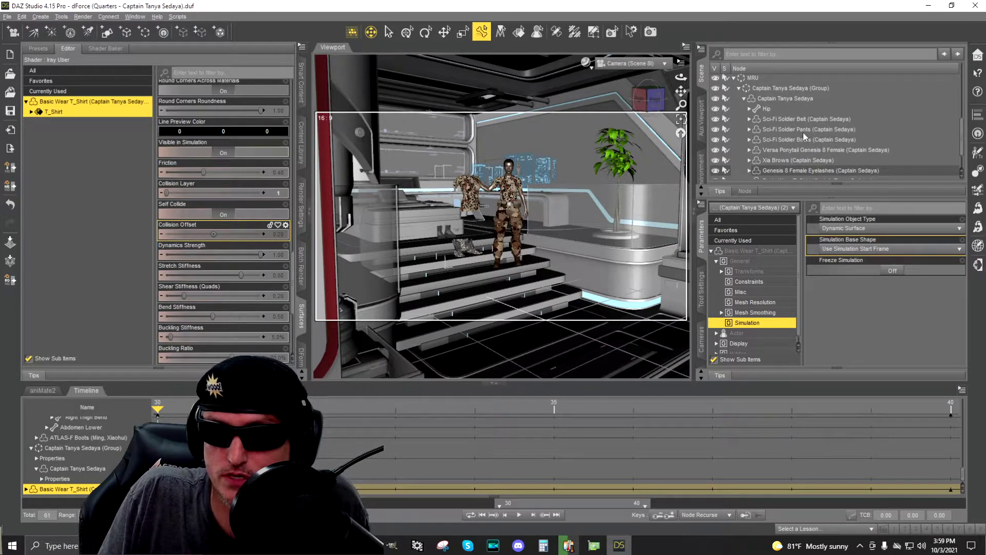
Select the whole ATLAS-F Pants figure lying on the stairs and show its simulation parameters
click(468, 241)
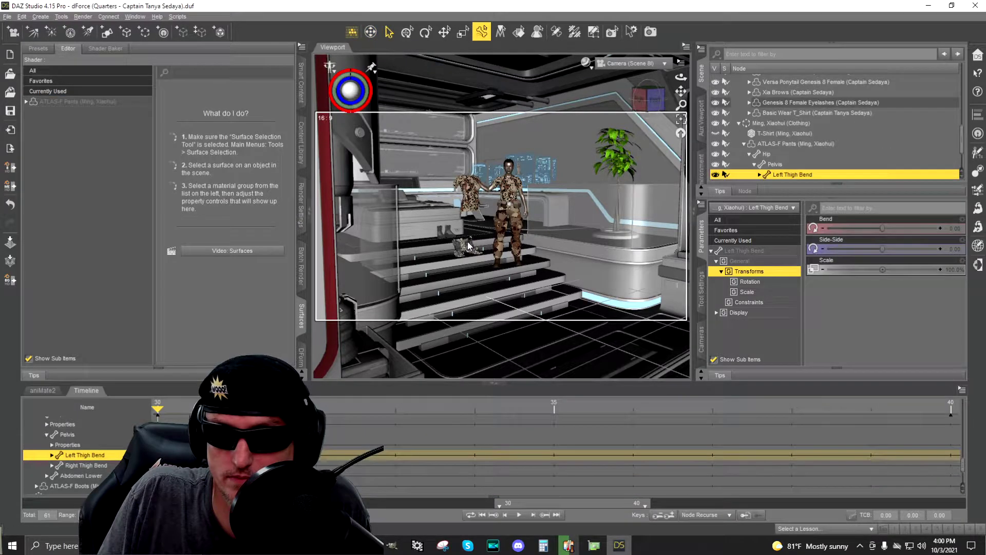
click(744, 145)
click(797, 165)
click(822, 154)
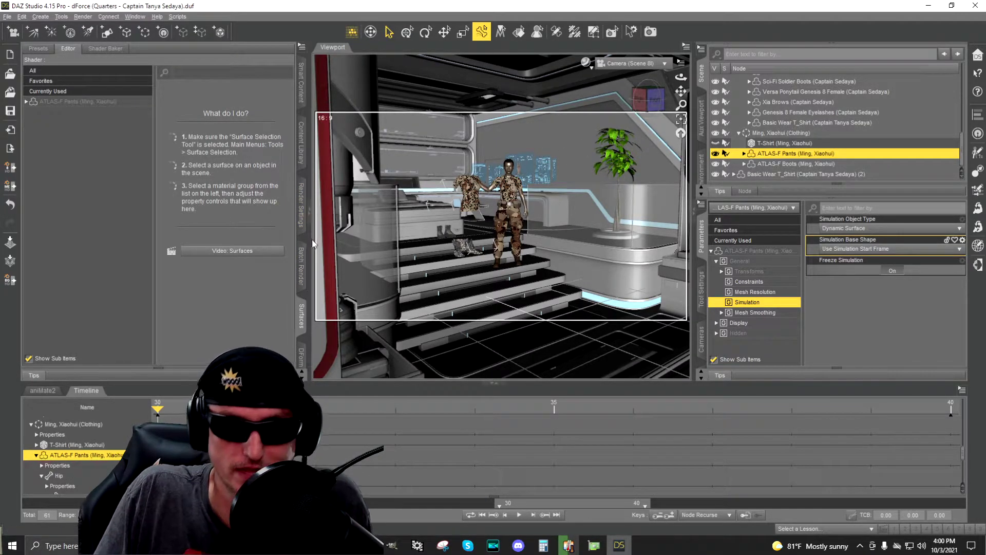
Show the dForce simulation settings and their pane options, and collapse the pane to widen the viewport
scroll(305, 284, down, 2)
scroll(305, 284, down, 4)
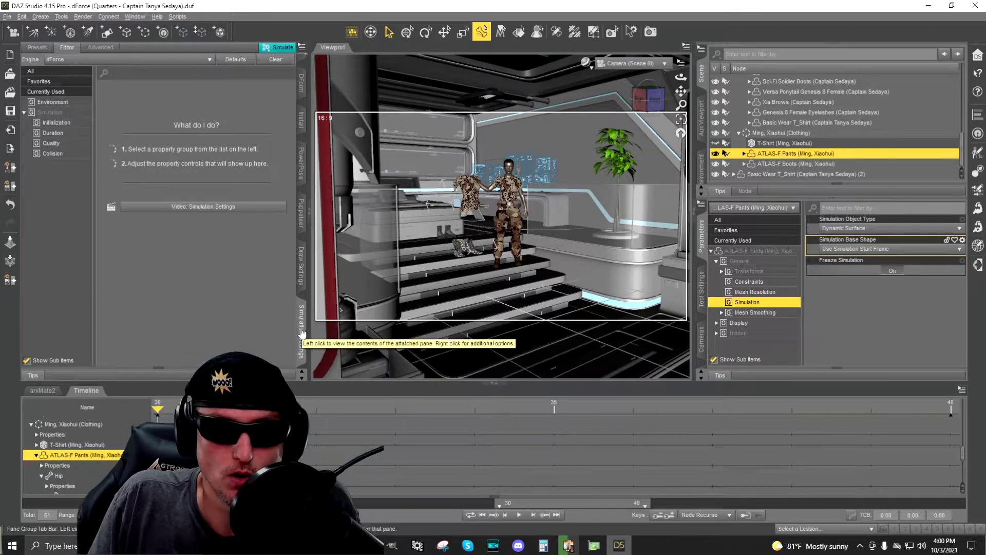
right_click(307, 297)
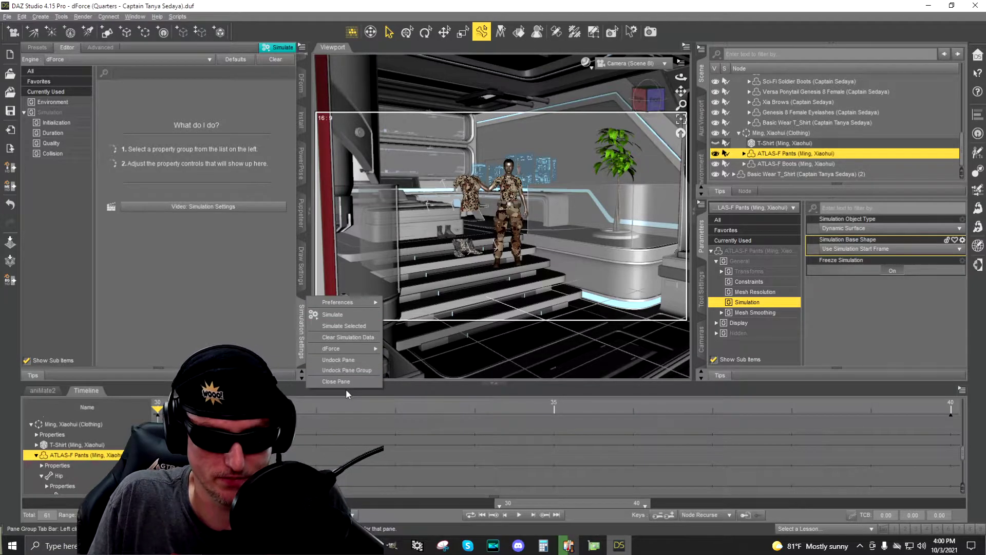
click(301, 318)
click(301, 318)
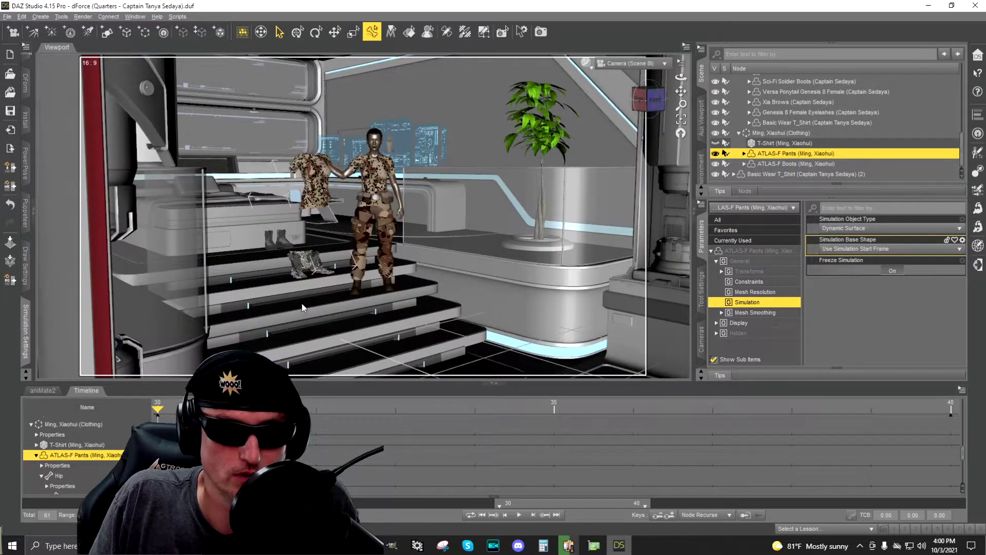
Expand the collapsed simulation pane and show the Draw Settings pane from the list of available panes
click(25, 319)
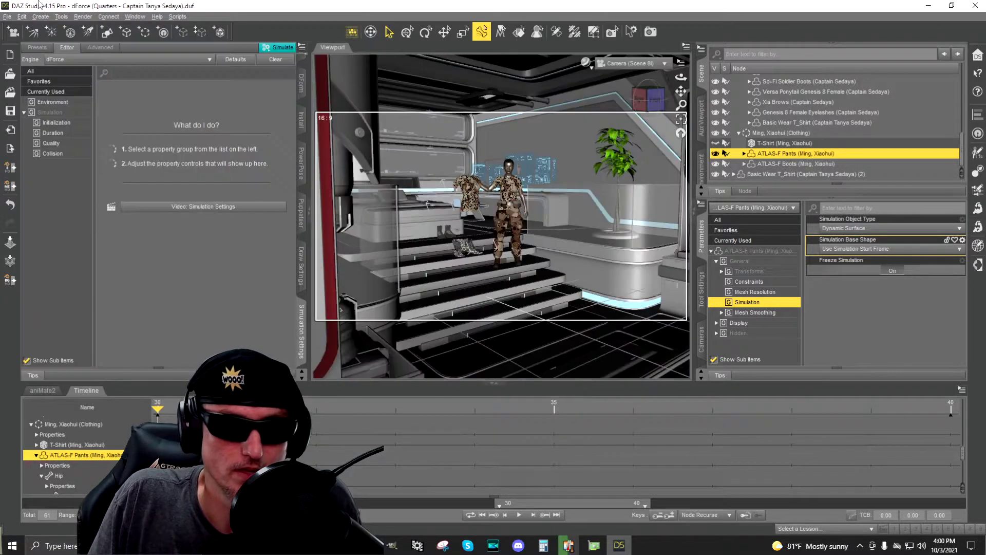
click(135, 16)
mouse_move(152, 30)
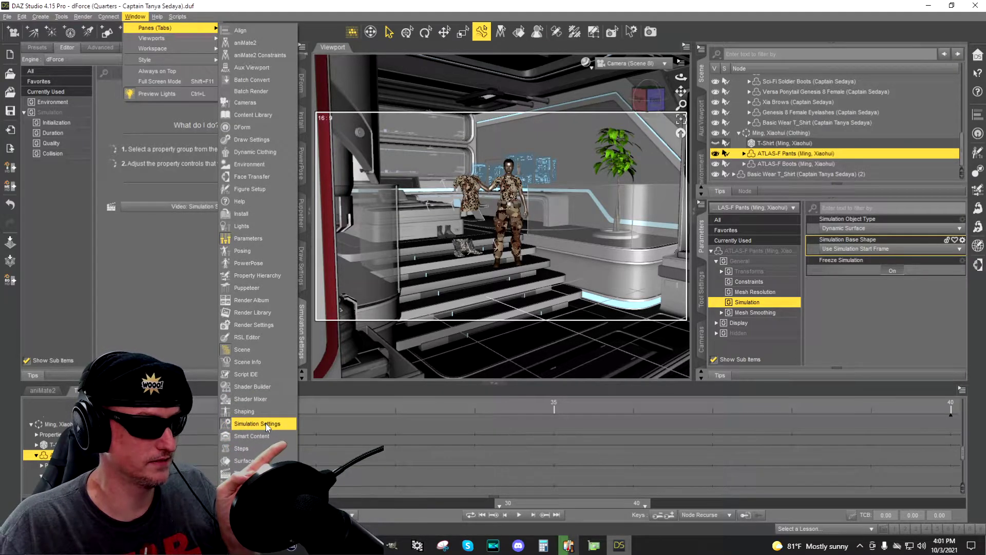
click(251, 139)
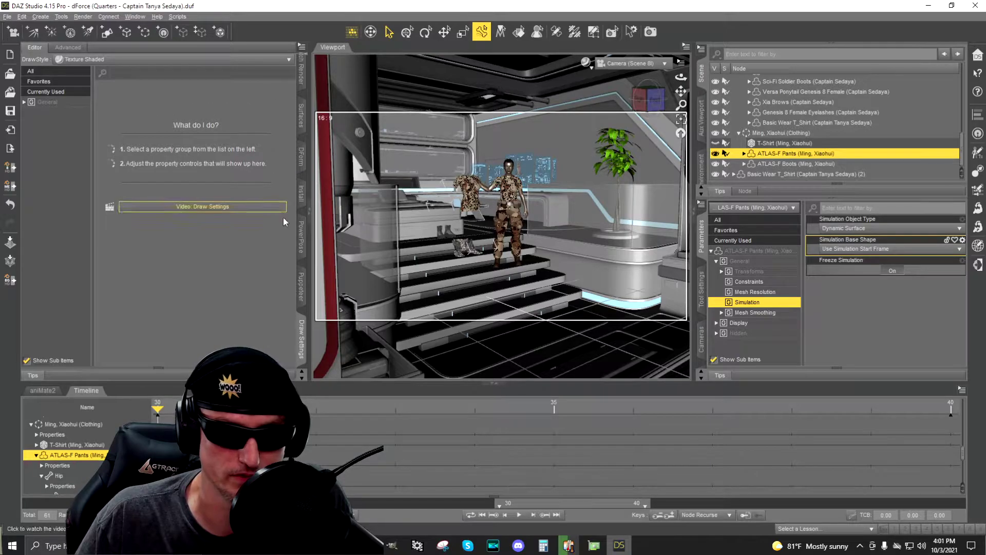
click(301, 115)
scroll(305, 291, down, 5)
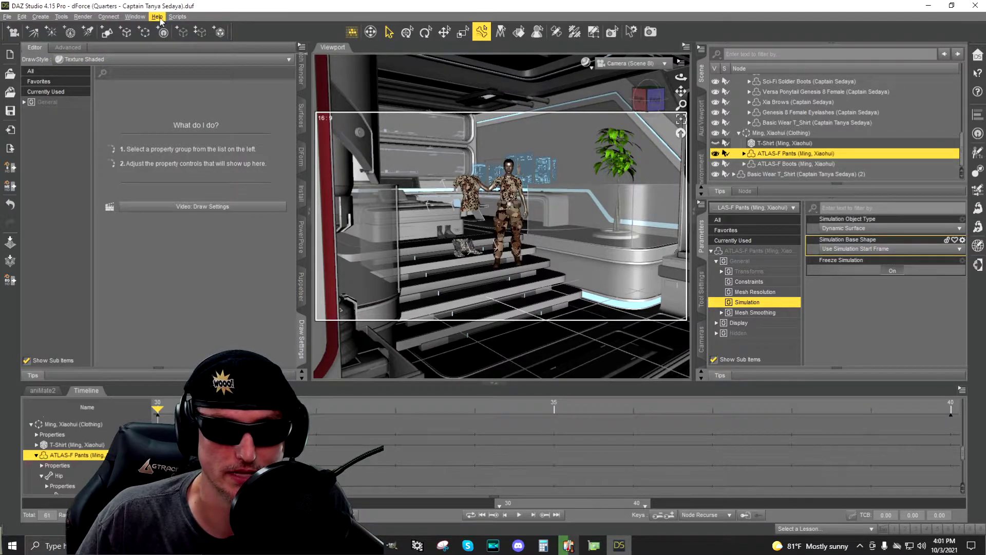
Bring back the Simulation Settings pane and list all of its dForce settings
click(135, 17)
mouse_move(141, 27)
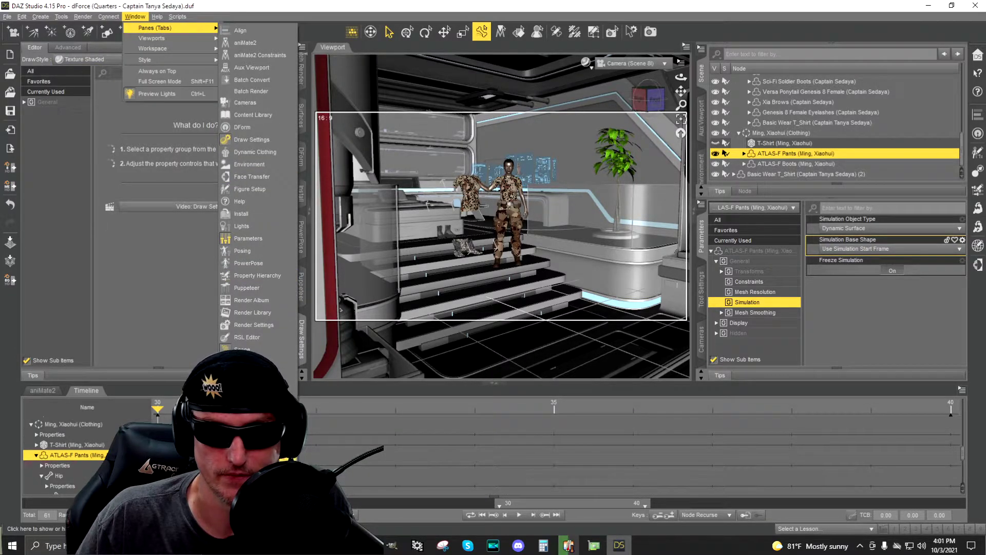
click(245, 272)
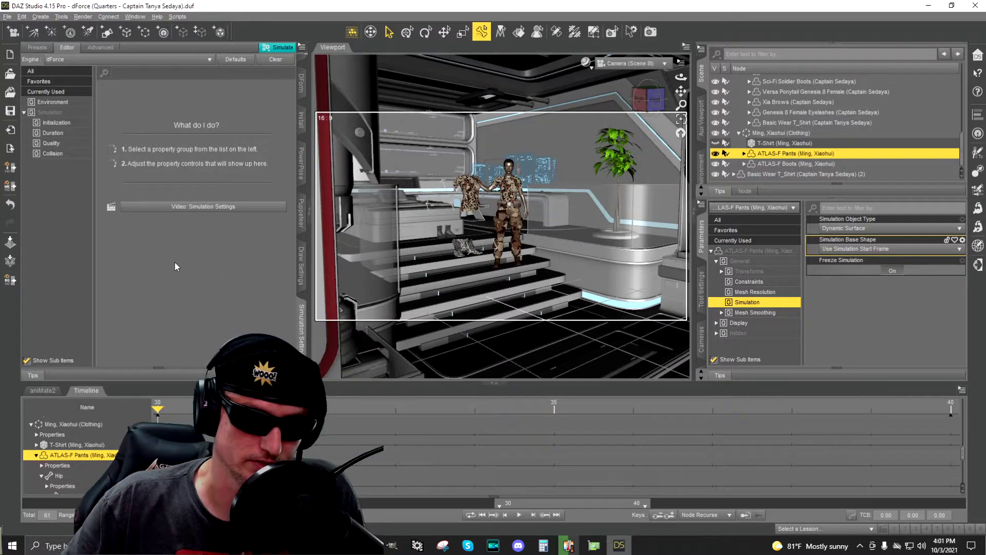
click(67, 72)
click(149, 152)
click(265, 166)
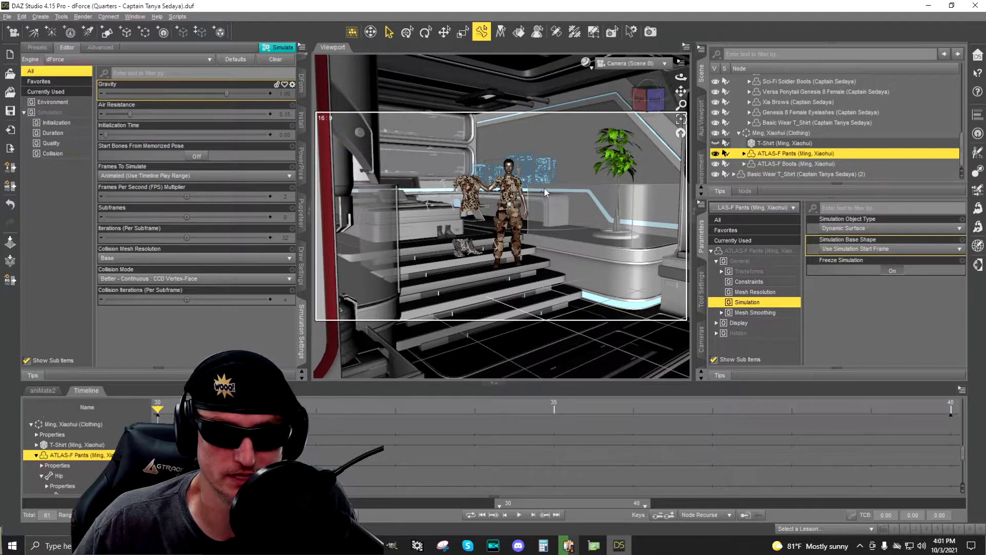
Examine the Memorize options available for the pants figure, including its pose and shape
click(20, 18)
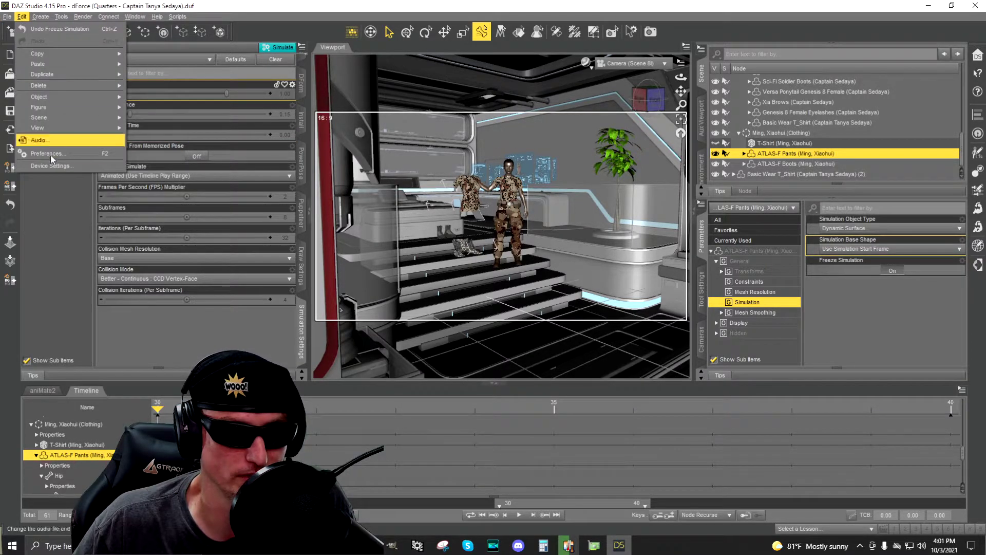
mouse_move(56, 98)
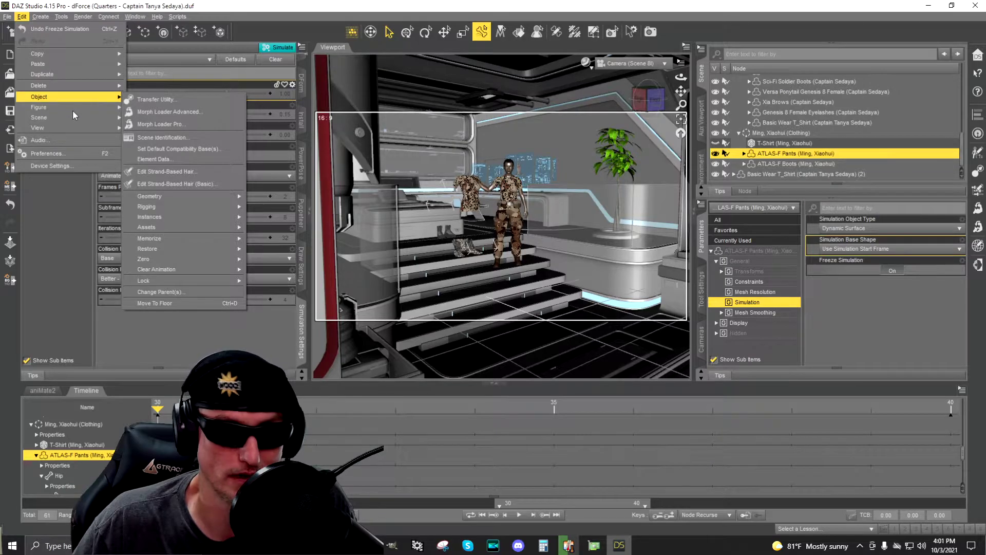
mouse_move(167, 244)
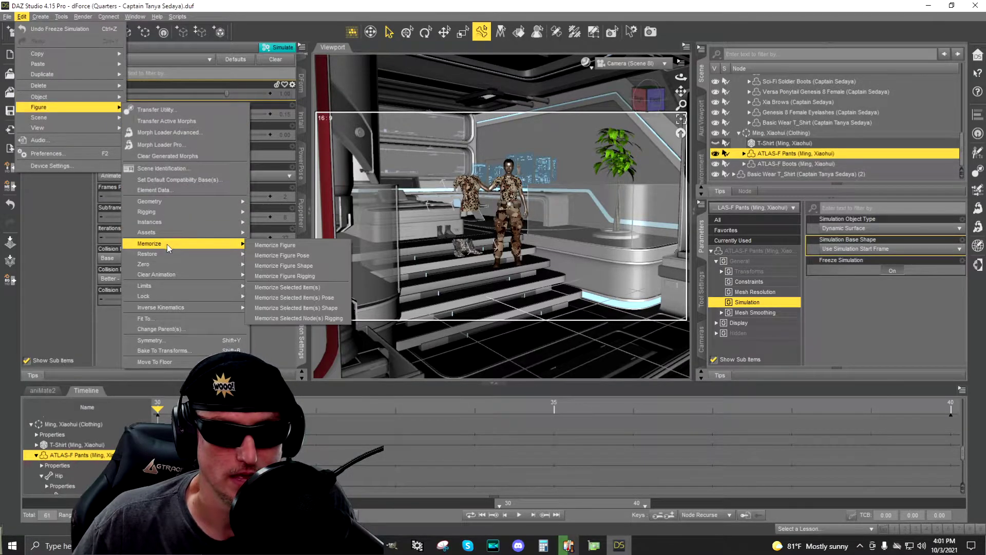
click(322, 265)
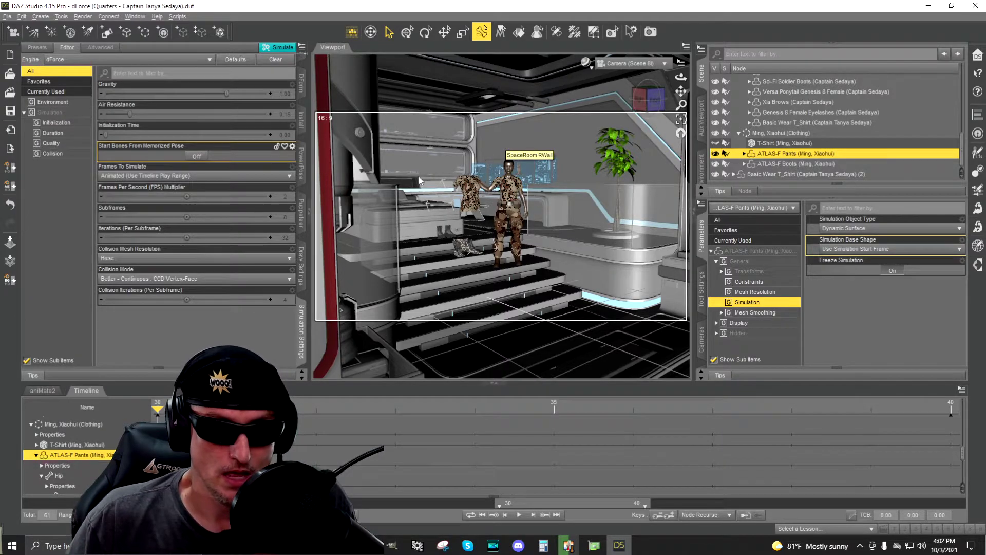
Set Frames To Simulate to Current Frame and run the dForce simulation
click(290, 176)
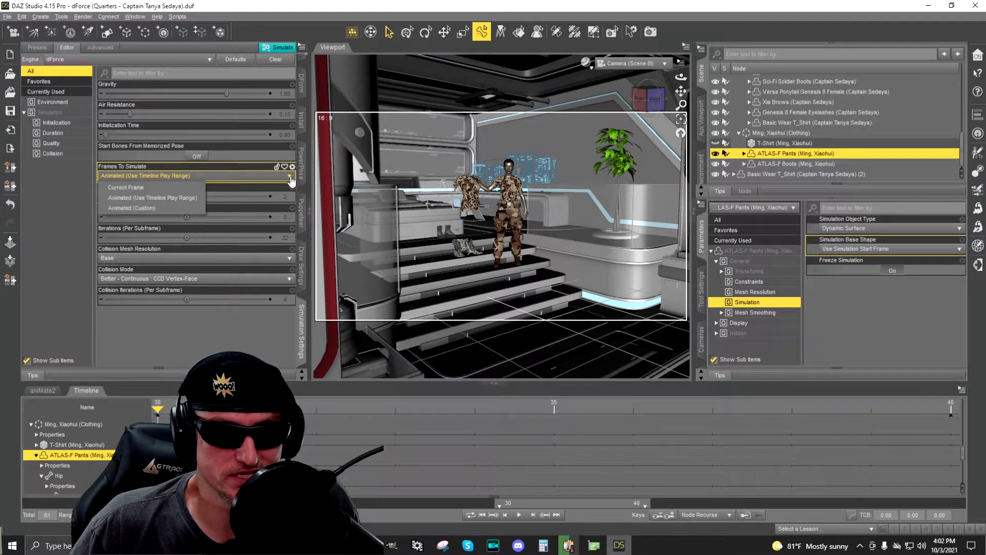
click(162, 187)
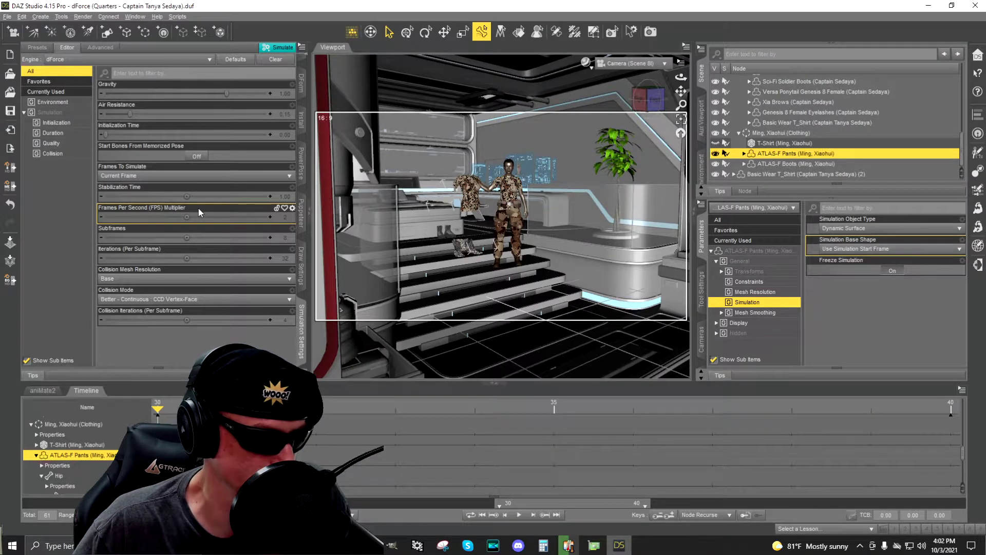
mouse_move(202, 212)
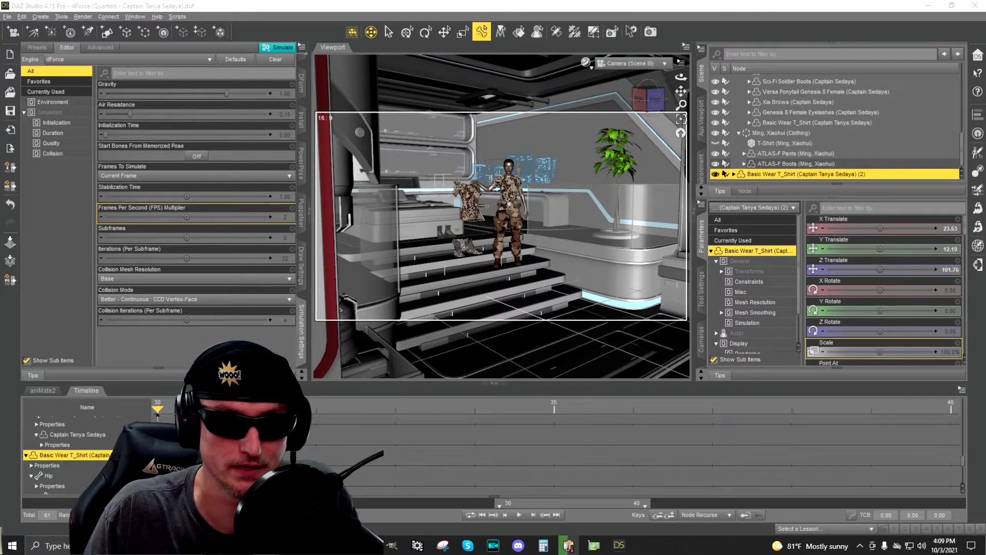
click(286, 49)
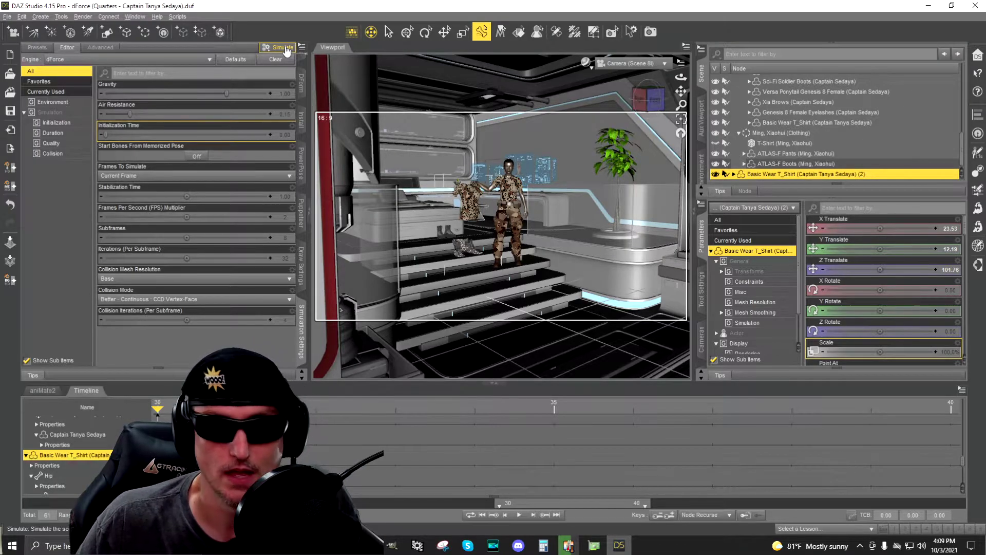
click(276, 49)
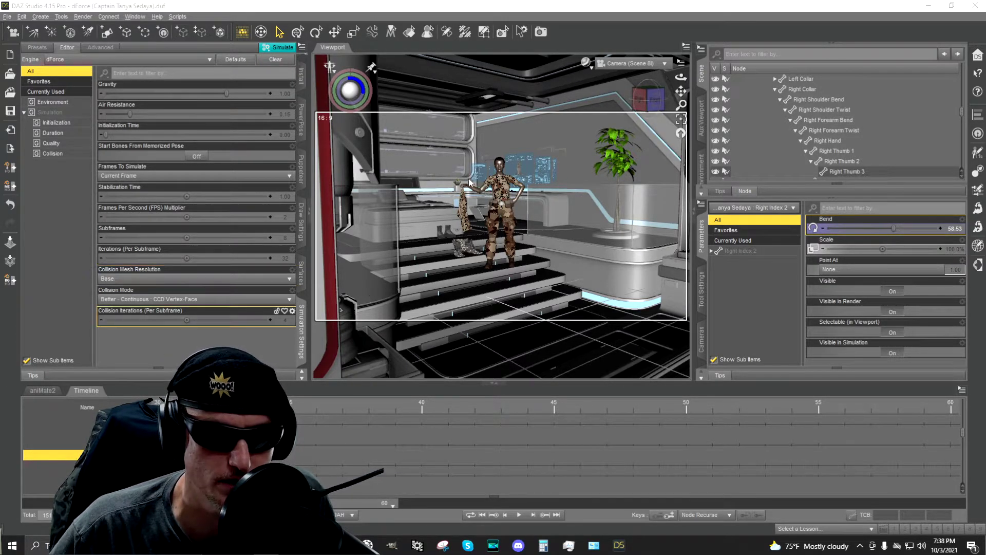
Collapse the bone hierarchy of the second Basic Wear T_Shirt in the scene list and select the whole shirt figure
scroll(822, 149, down, 5)
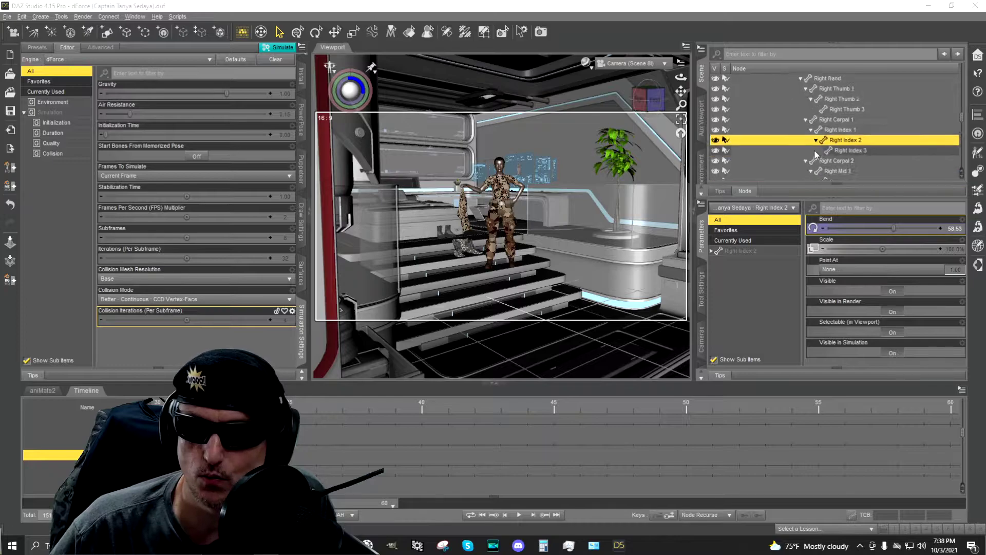
scroll(817, 149, down, 5)
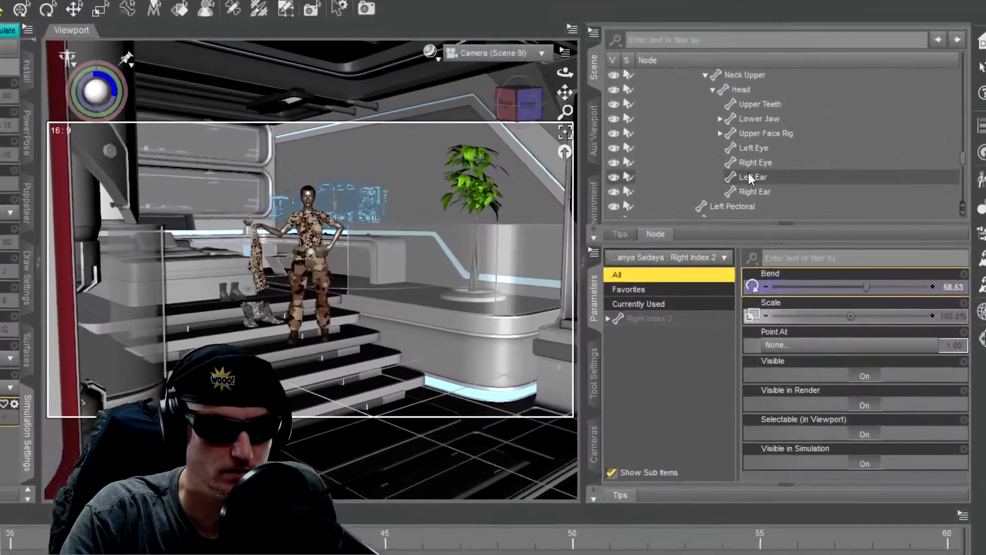
scroll(787, 142, up, 5)
scroll(642, 186, up, 15)
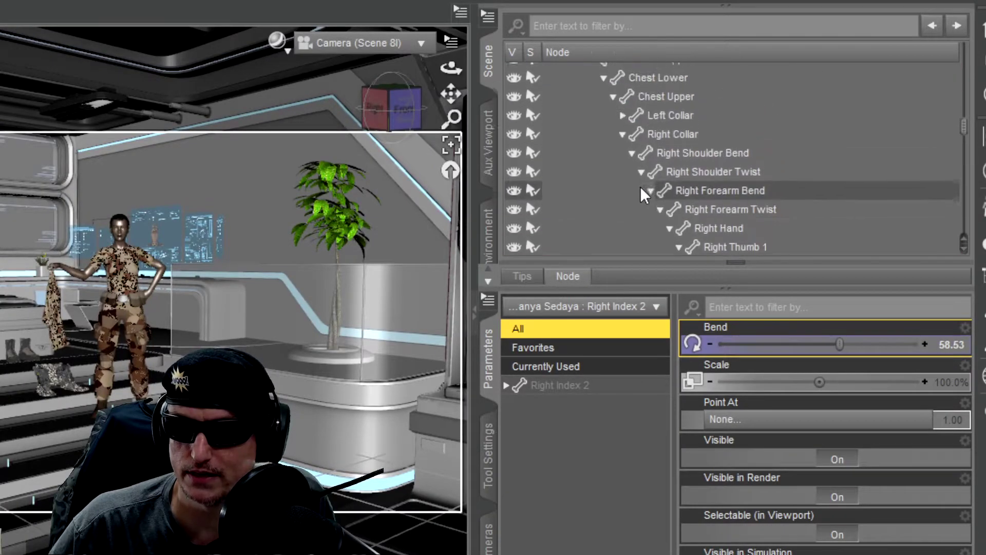
click(548, 155)
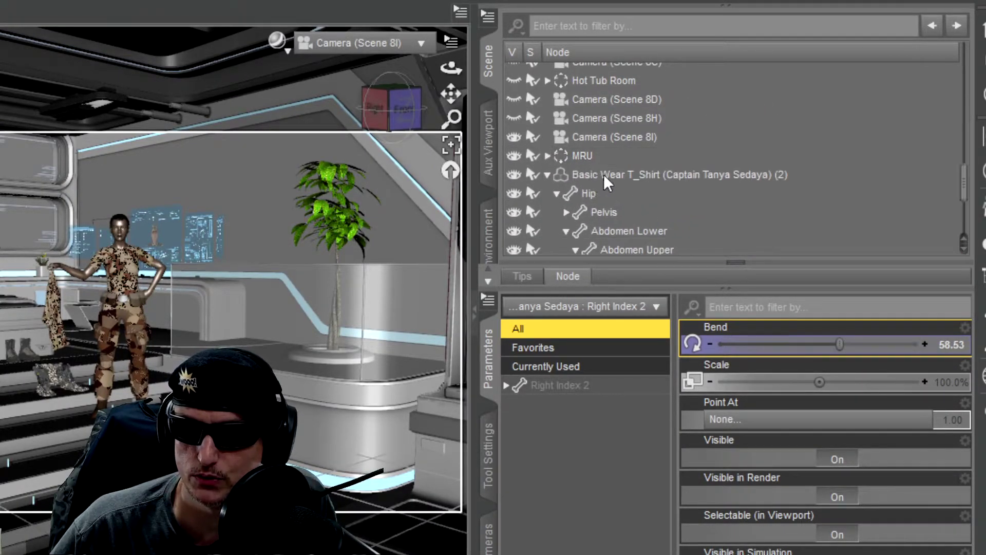
click(547, 174)
click(669, 247)
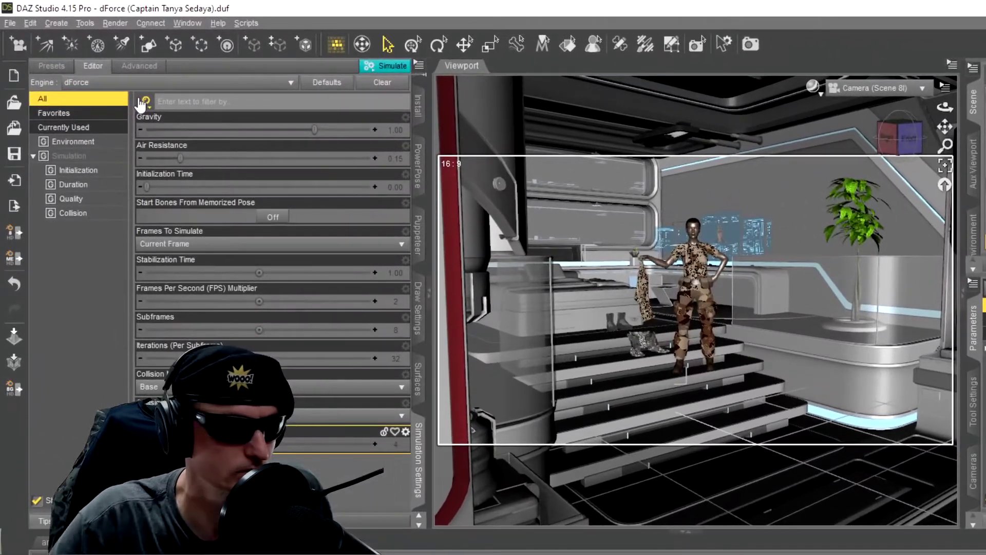
Start exporting the selected T-shirt to the Internal - Secondary (D:) drive in Wavefront Object (*.obj) format
click(9, 19)
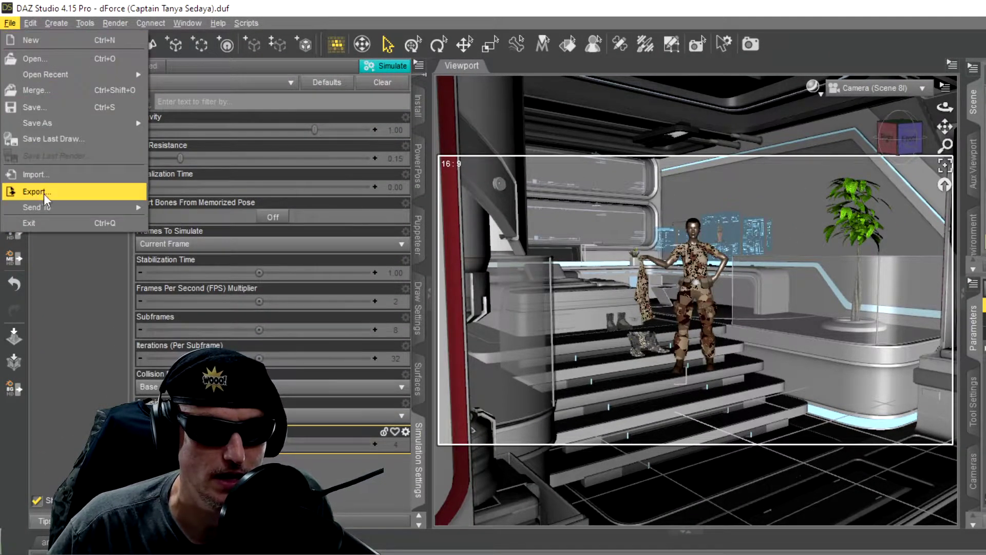
click(60, 192)
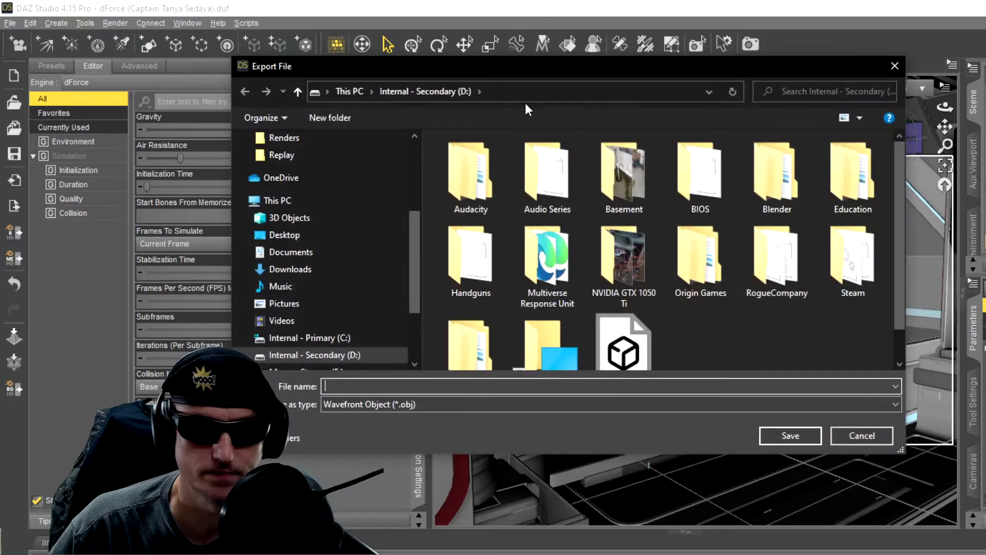
drag(529, 67, 551, 76)
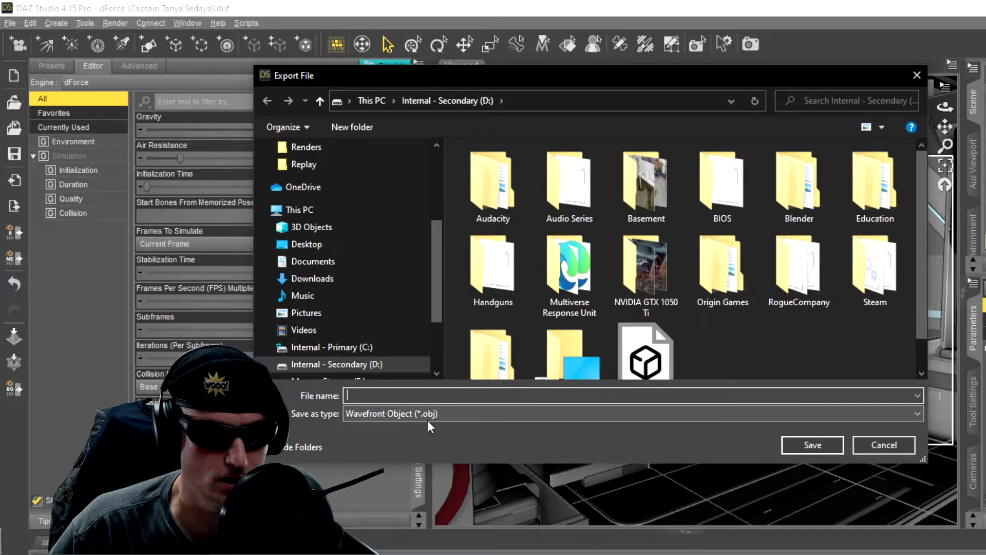
click(910, 417)
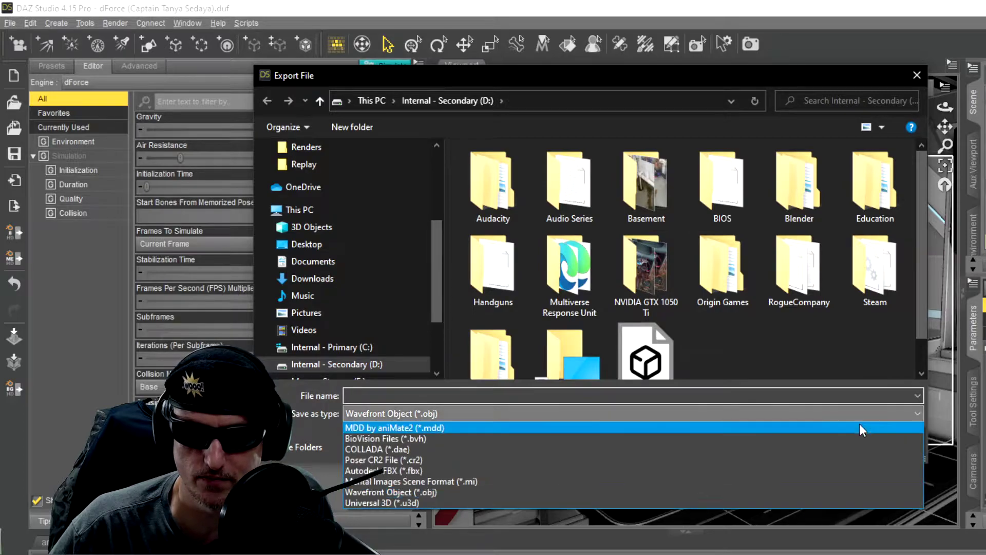
click(550, 491)
Name the export file T-Shirt and save it, replacing the existing file
click(413, 398)
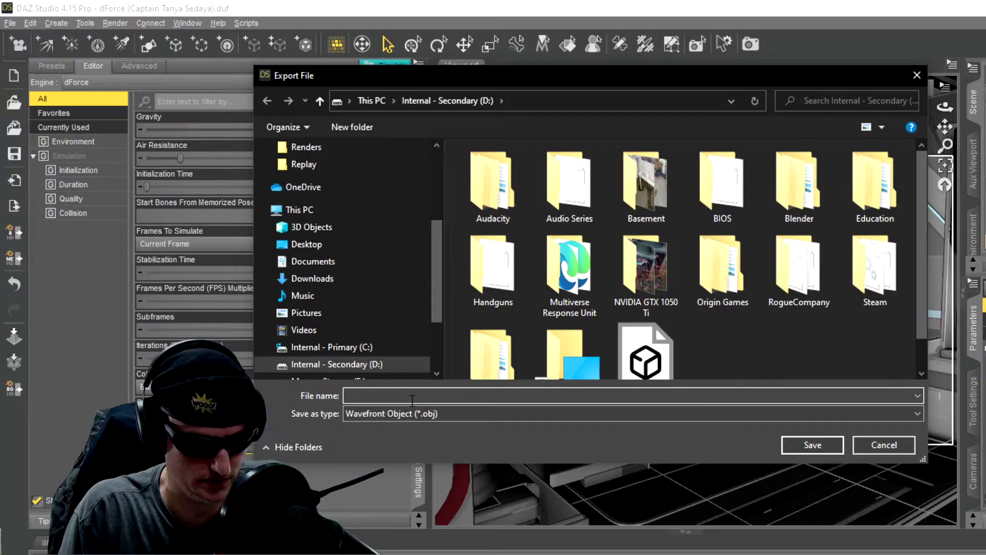
text(T-Shir)
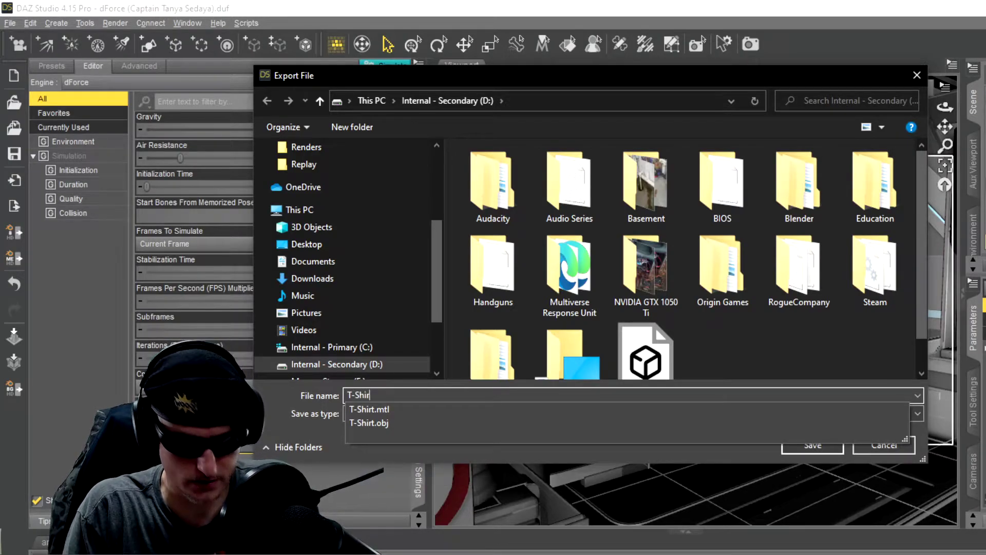
text(t)
click(835, 399)
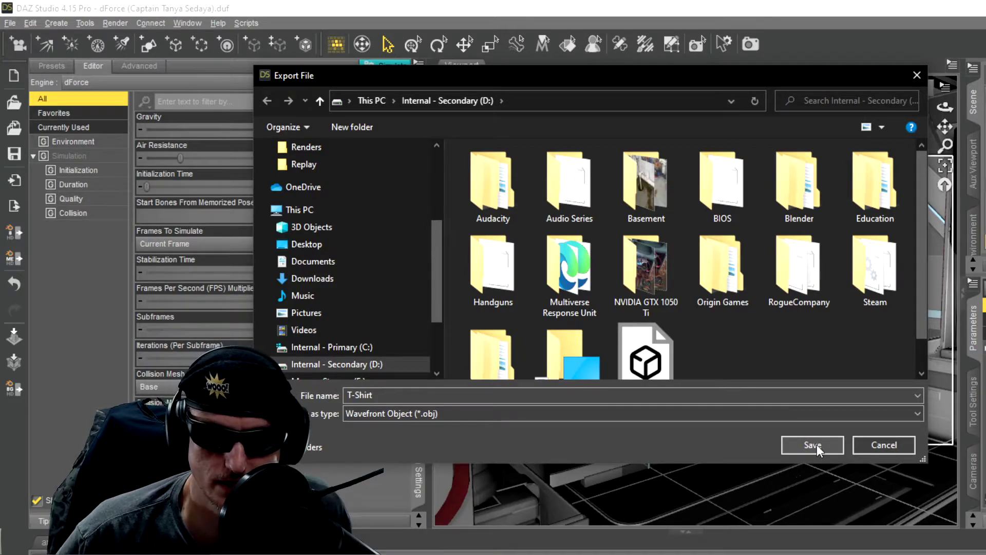
click(817, 445)
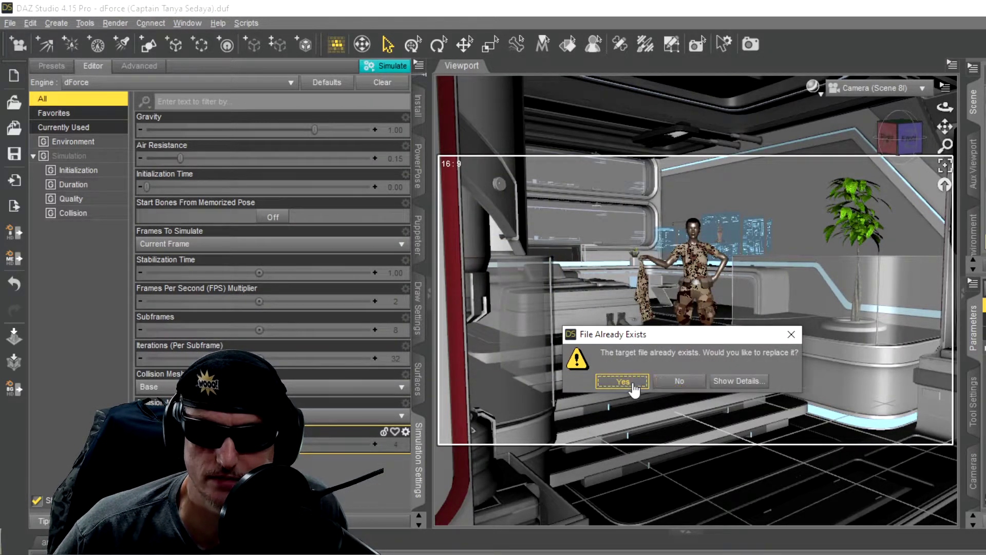
click(633, 384)
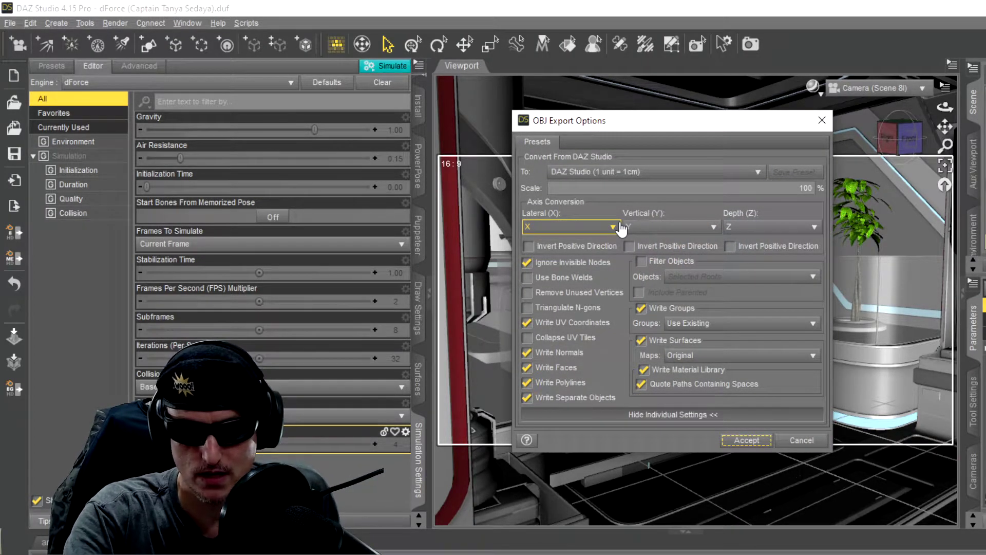
Enable Filter Objects with Selected Roots in the OBJ export options and complete the T-shirt export
click(642, 261)
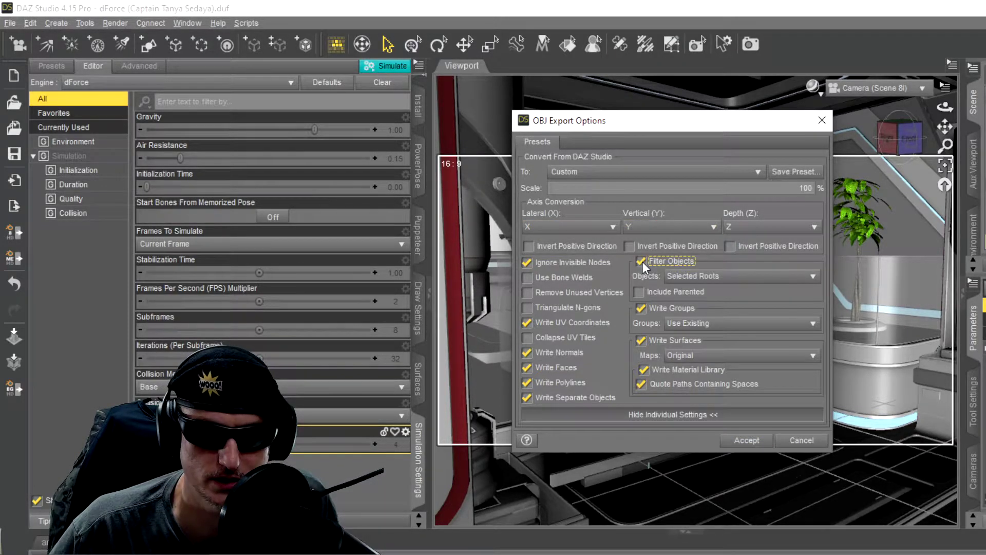
click(811, 277)
click(733, 279)
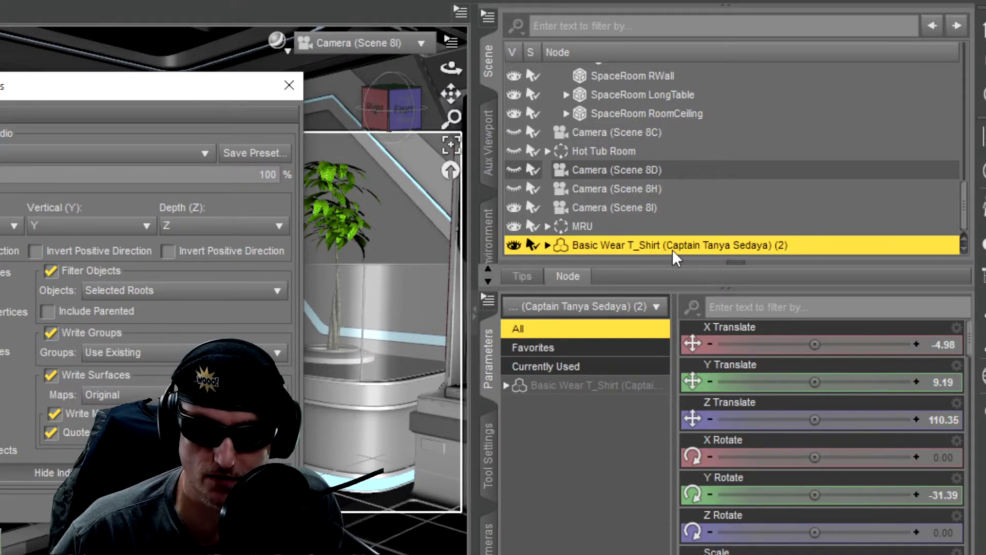
key(Return)
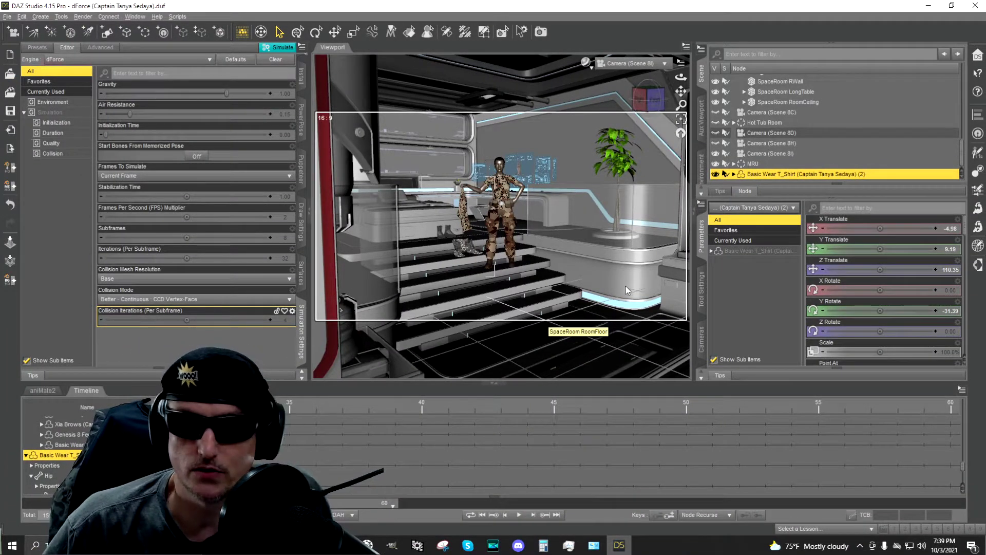
Start importing the T-Shirt.obj file from the Internal - Secondary (D:) drive into the scene
click(7, 16)
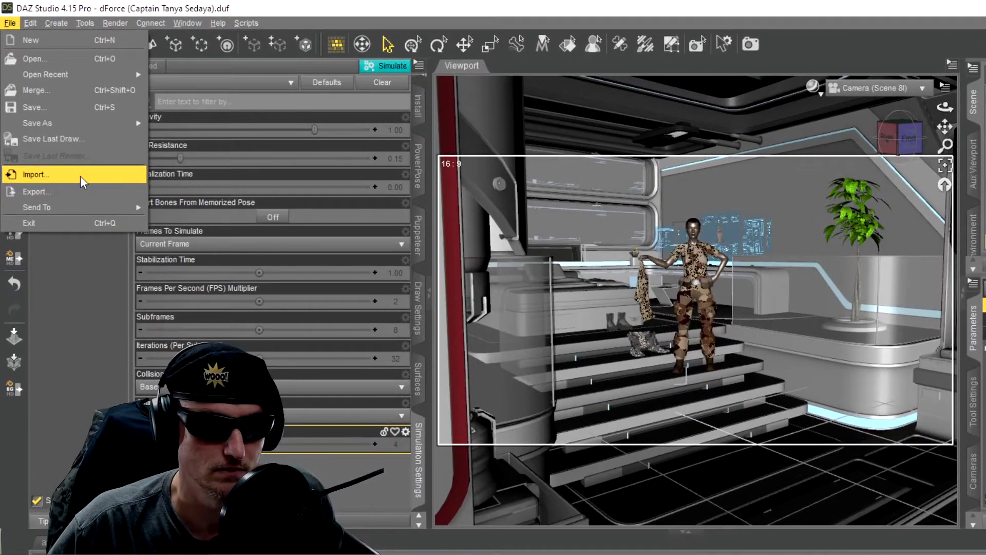
click(80, 176)
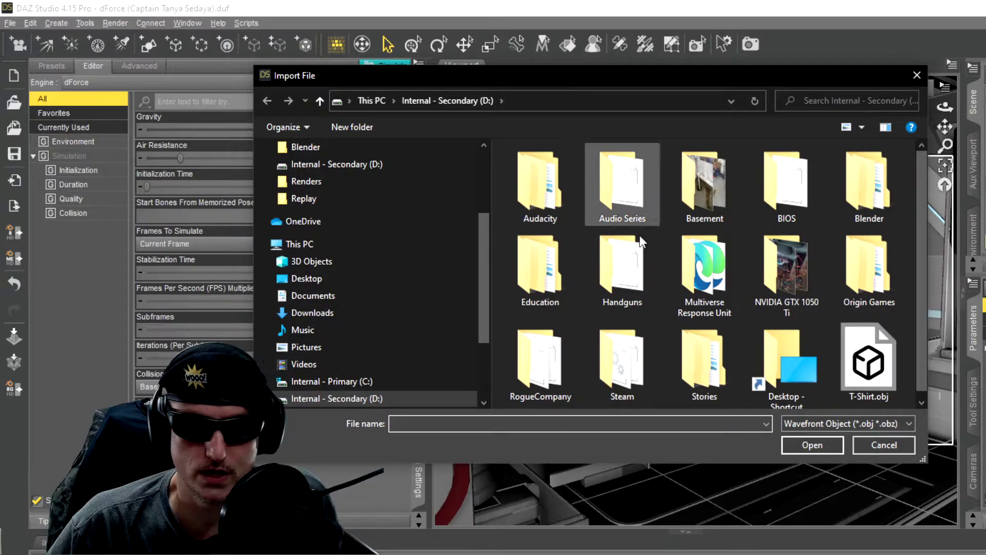
click(871, 370)
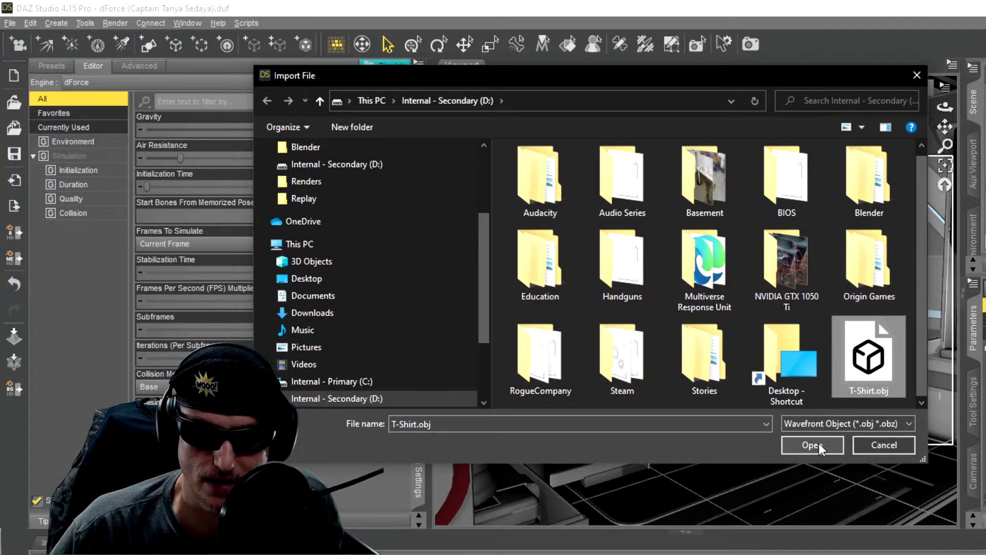
click(818, 442)
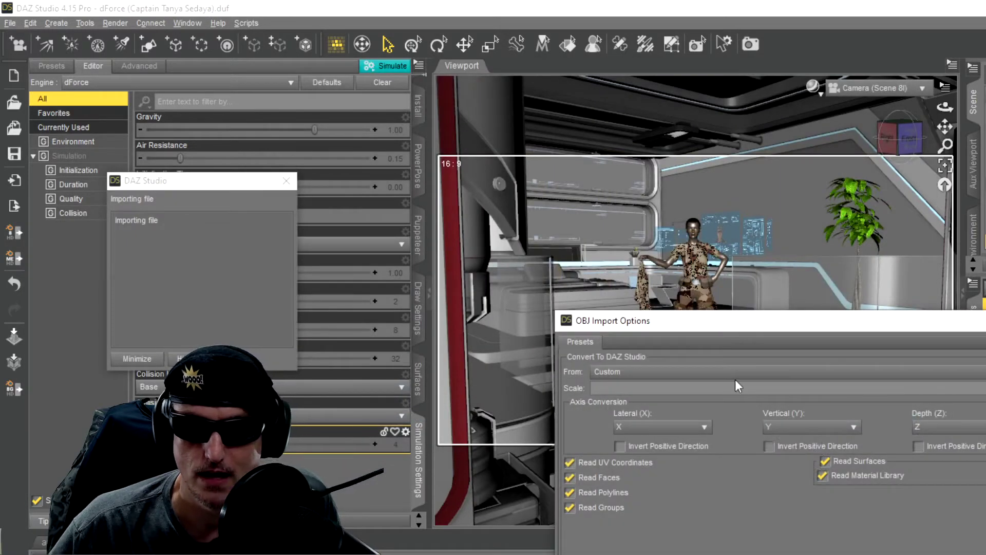
Convert the OBJ from the DAZ Studio (1 unit = 1cm) preset and complete the T-Shirt import
click(696, 377)
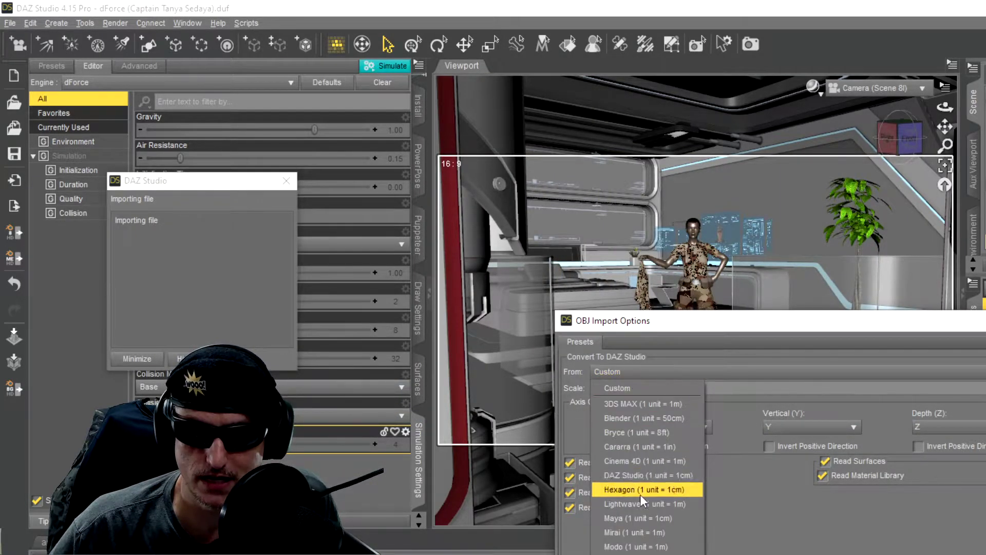
click(658, 475)
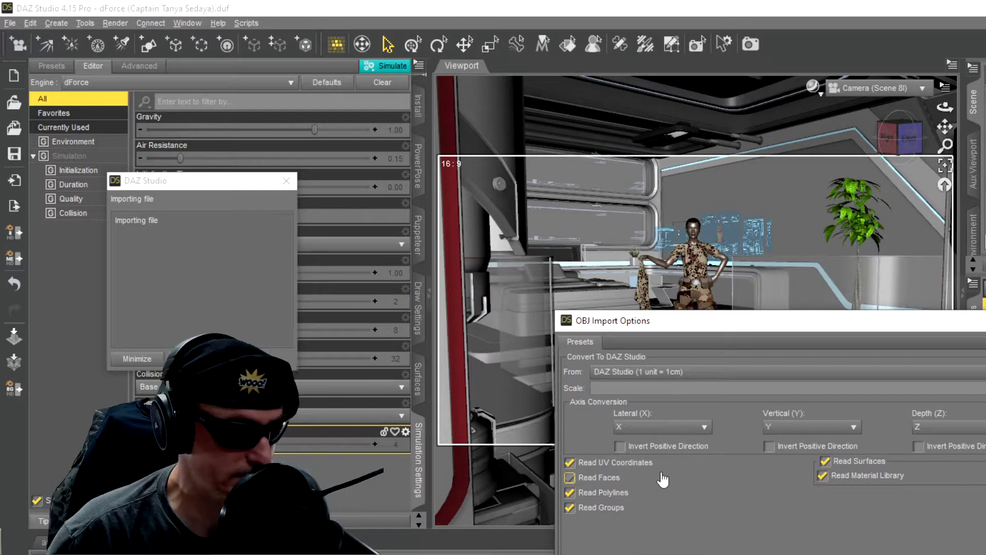
drag(723, 325, 525, 217)
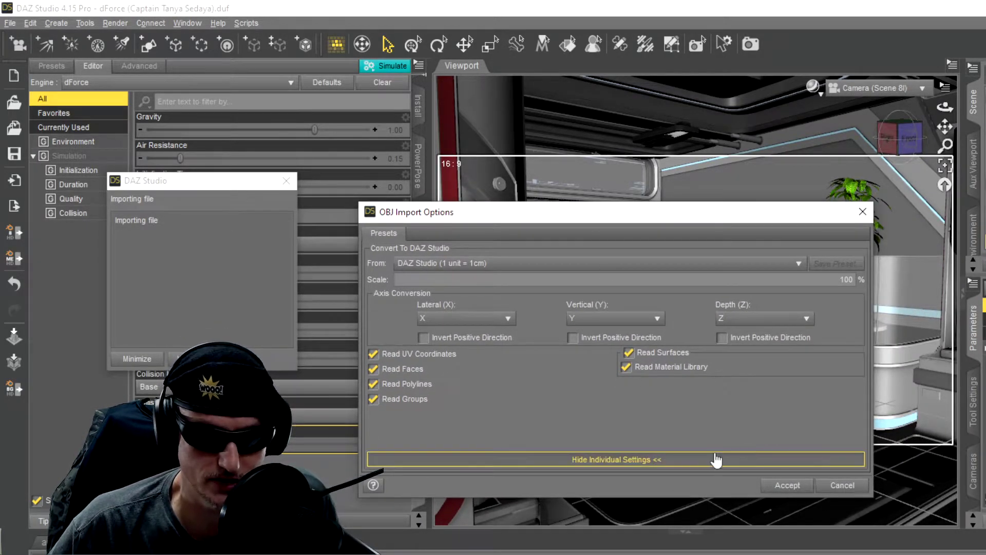
click(799, 484)
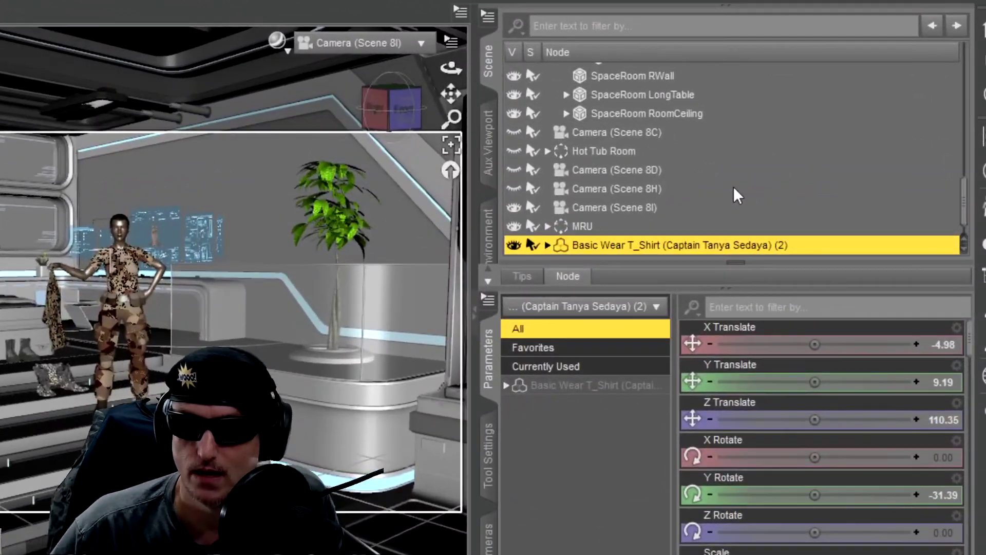
Delete the original second Basic Wear T_Shirt figure from the scene, keeping only the imported T-Shirt object
scroll(835, 142, down, 1)
click(652, 250)
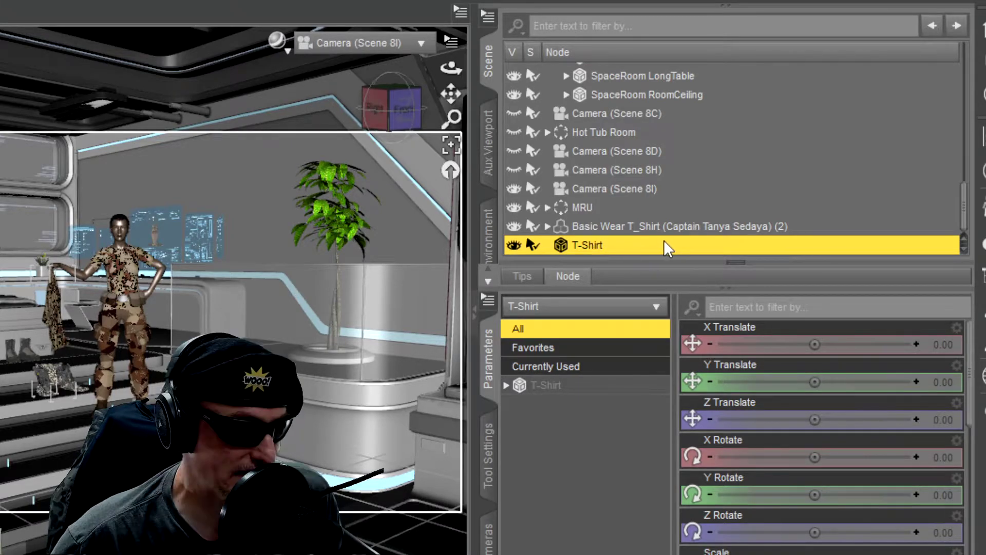
click(637, 226)
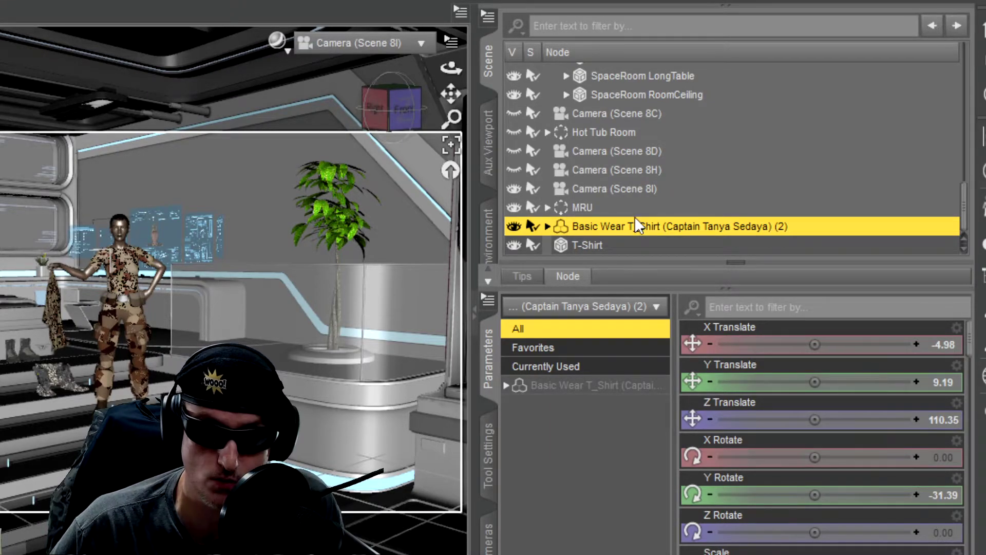
click(630, 247)
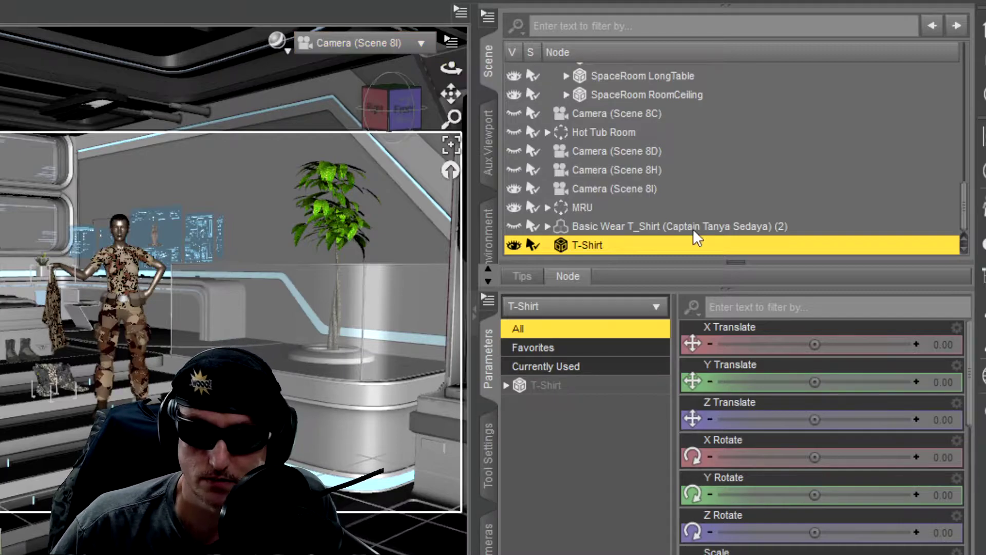
click(628, 225)
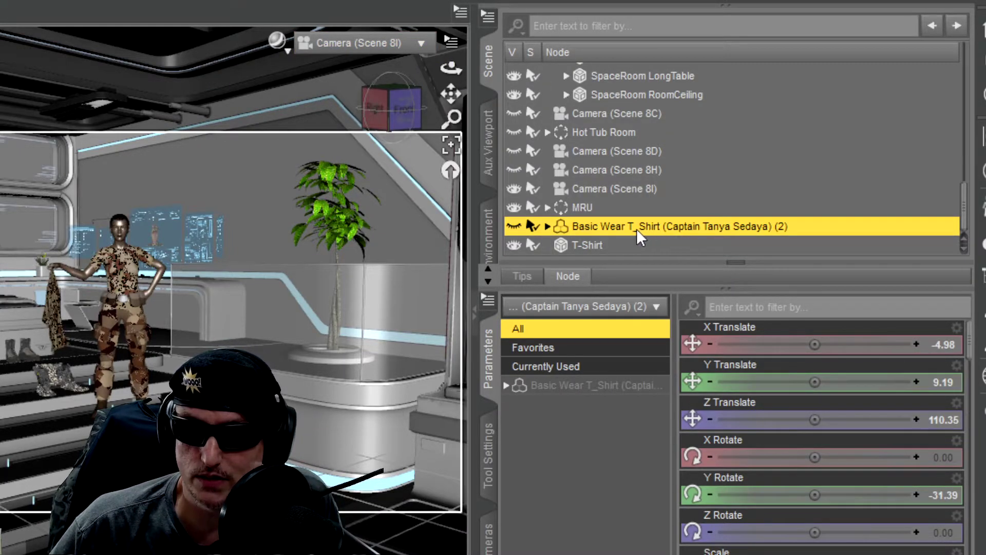
right_click(609, 226)
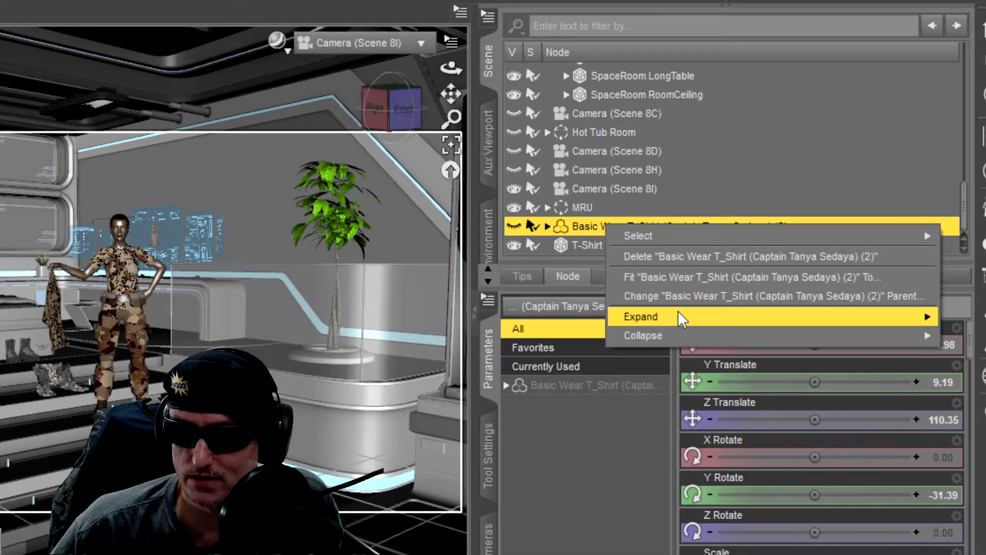
mouse_move(681, 226)
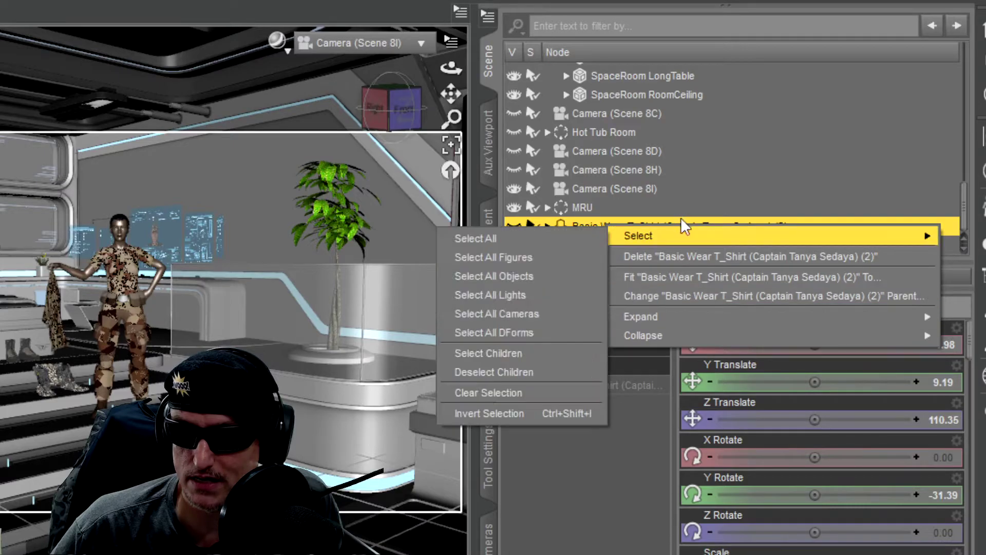
click(690, 252)
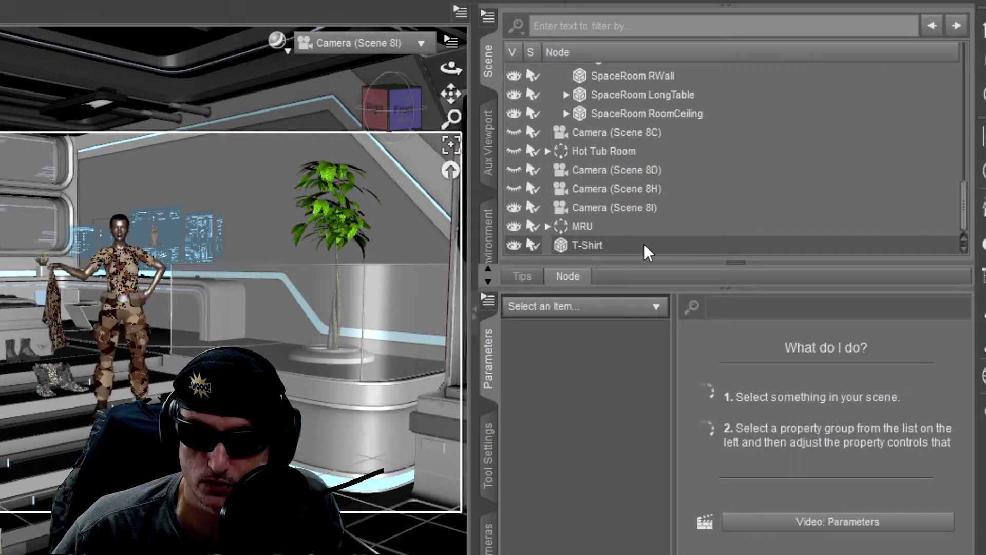
Add a dForce Modifier: Dynamic Surface to the imported T-Shirt object
click(644, 245)
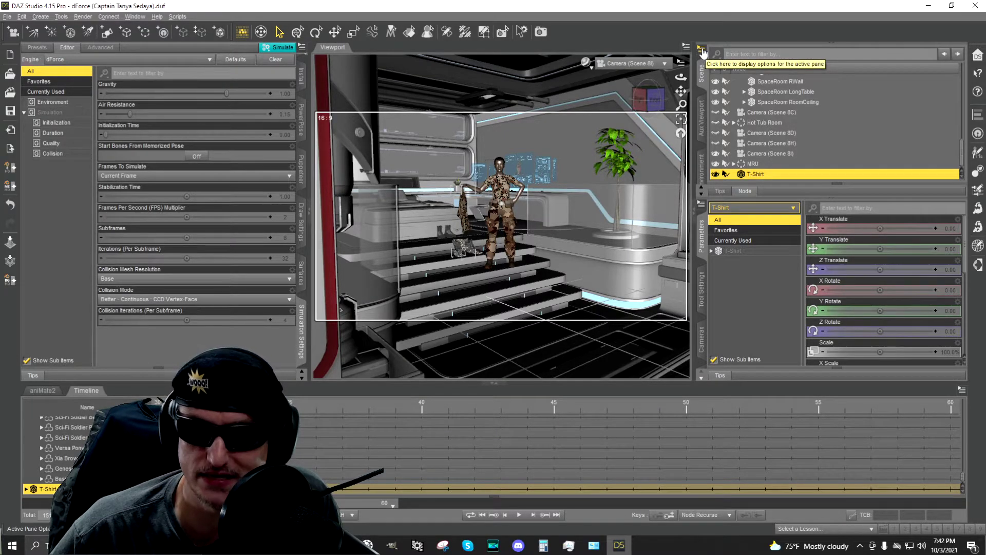
click(702, 50)
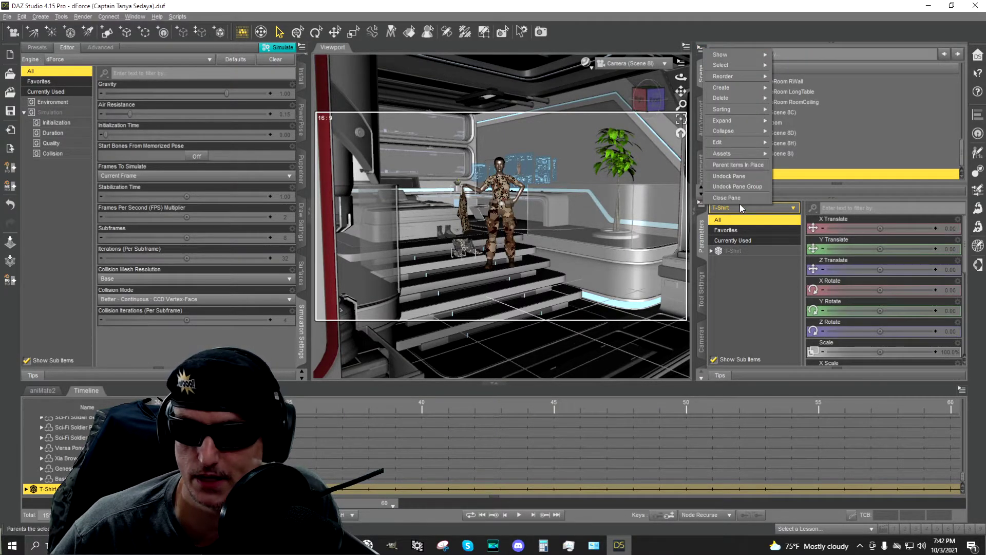
click(700, 50)
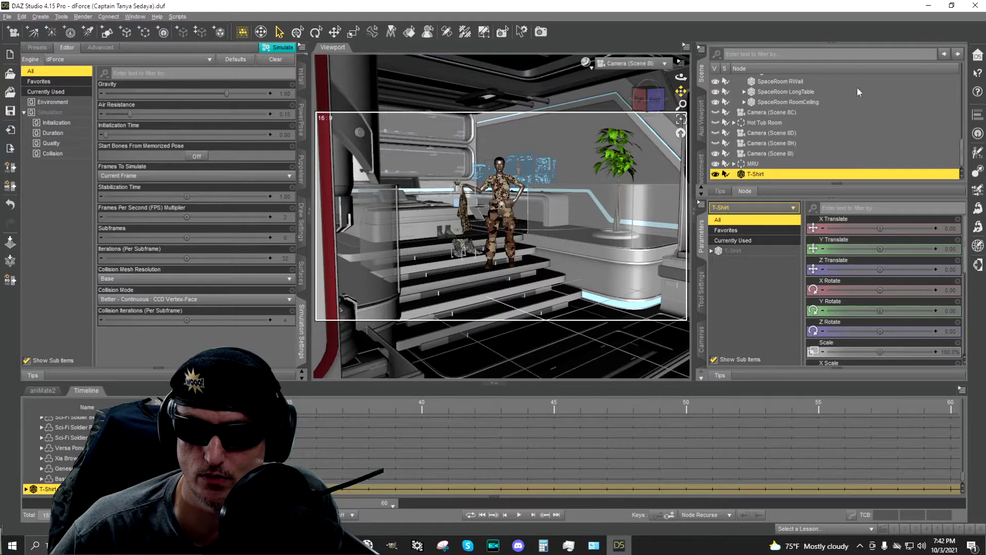
click(702, 50)
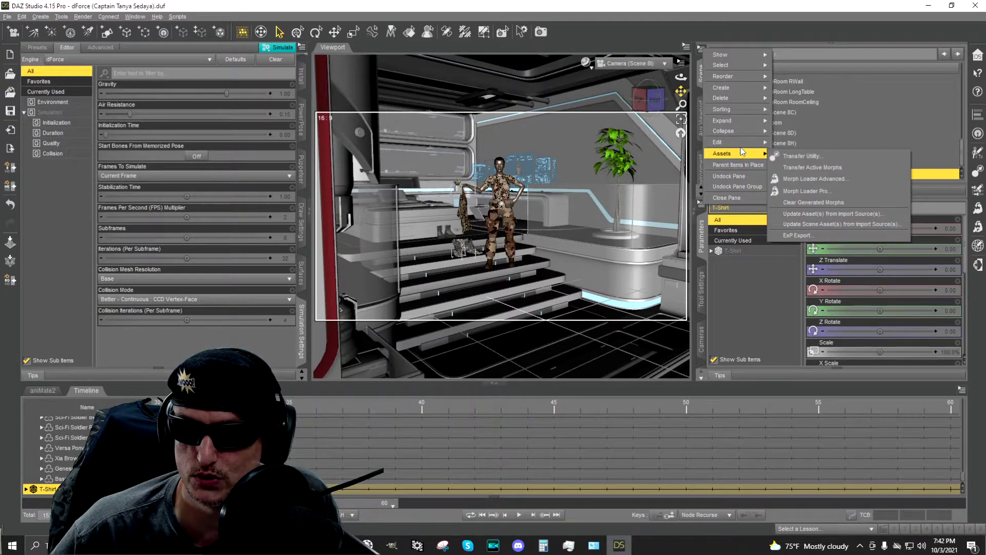
mouse_move(735, 142)
mouse_move(821, 205)
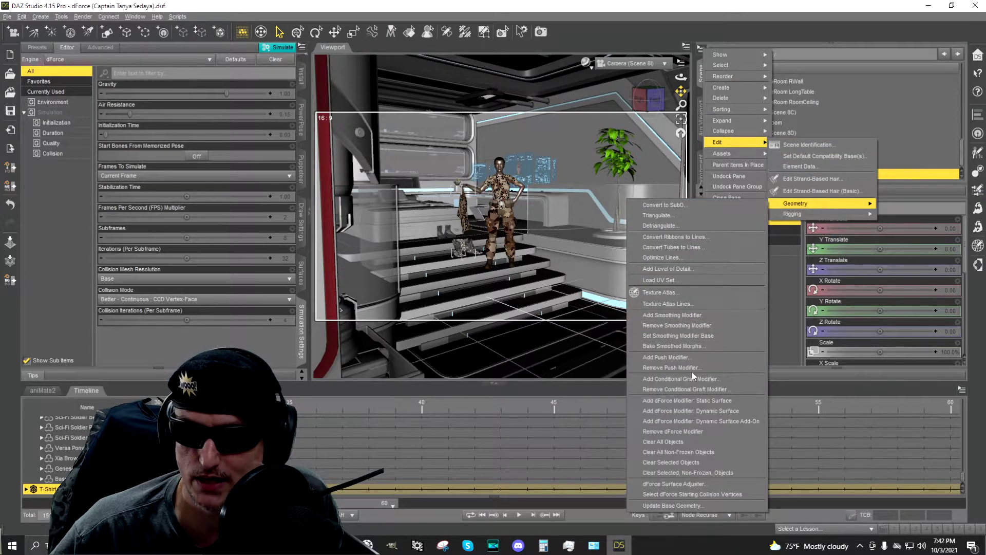
click(711, 409)
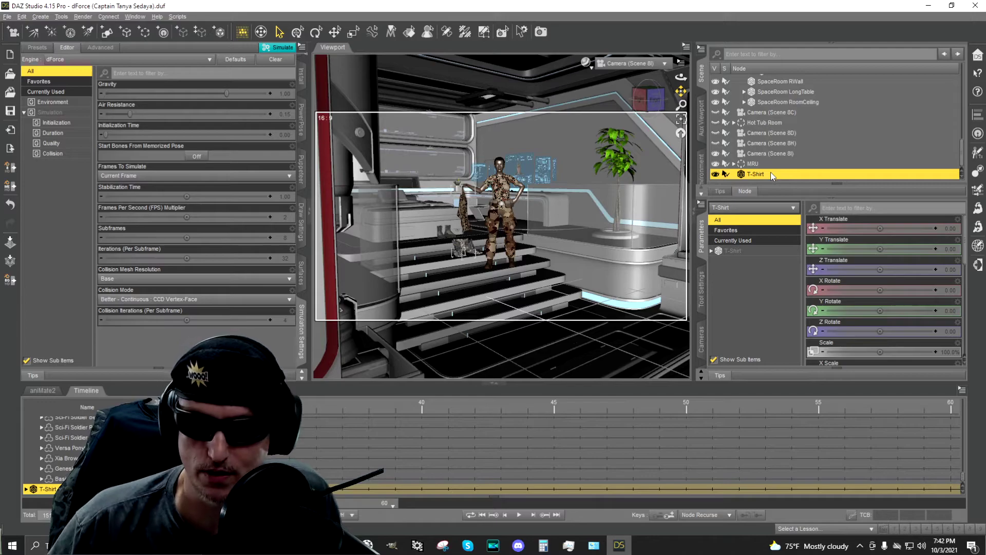
Display the Simulation parameters of the imported T-Shirt
click(712, 251)
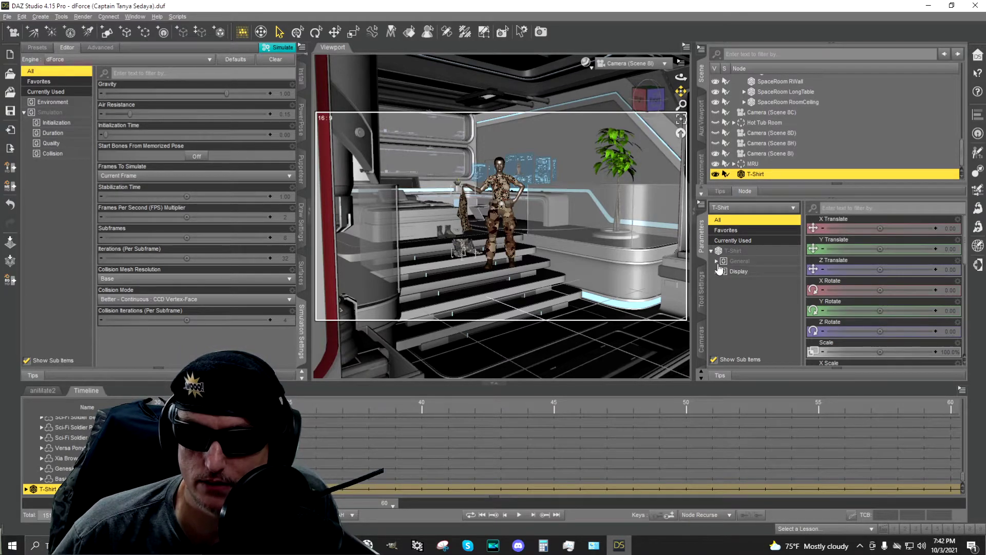
click(717, 261)
click(763, 305)
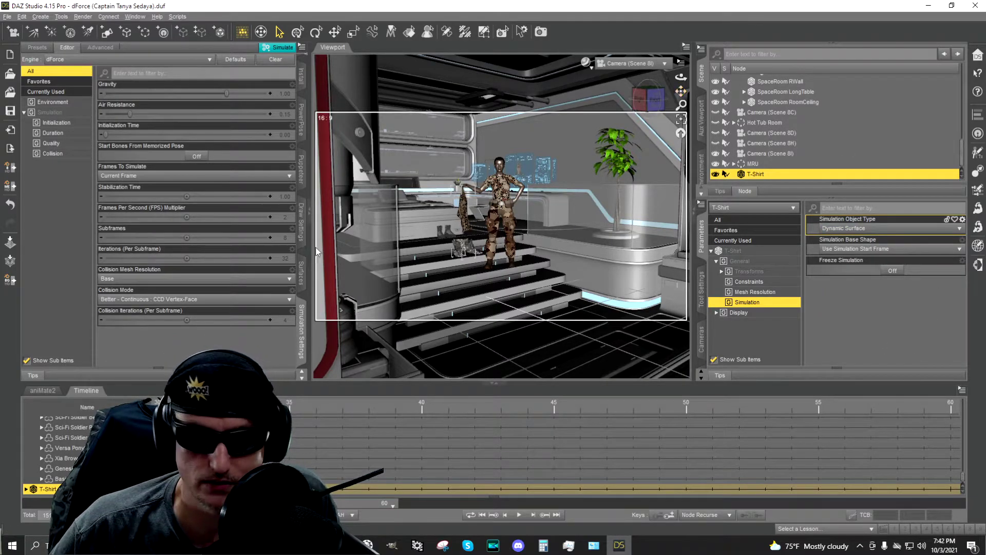
Select the imported T-Shirt's surface and turn off Self Collide in its simulation properties
click(302, 272)
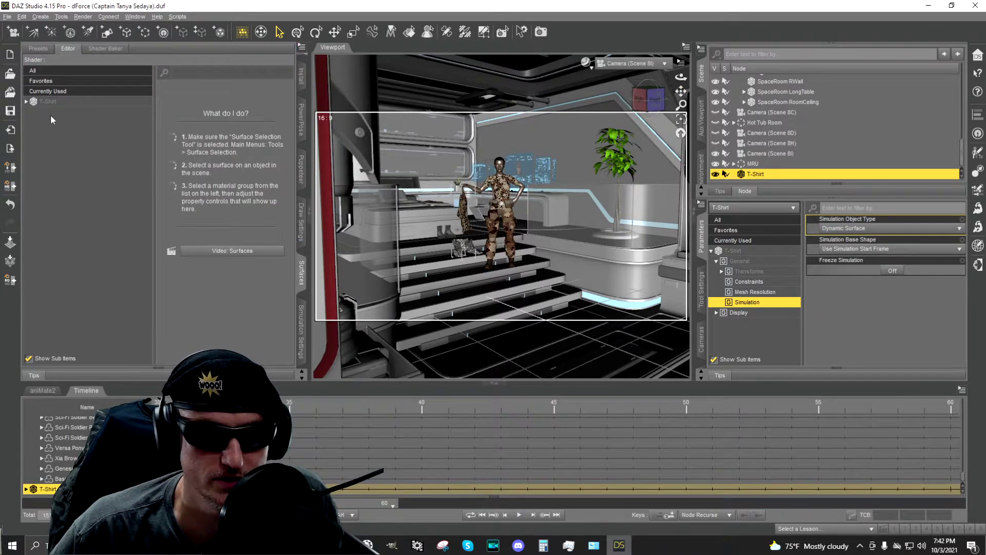
click(26, 101)
click(54, 105)
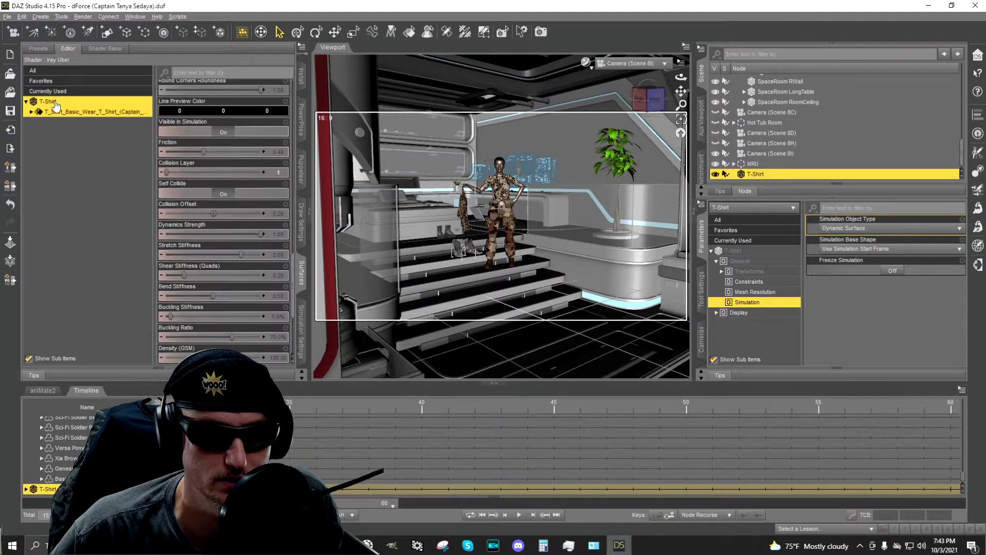
scroll(214, 236, up, 5)
scroll(256, 201, down, 8)
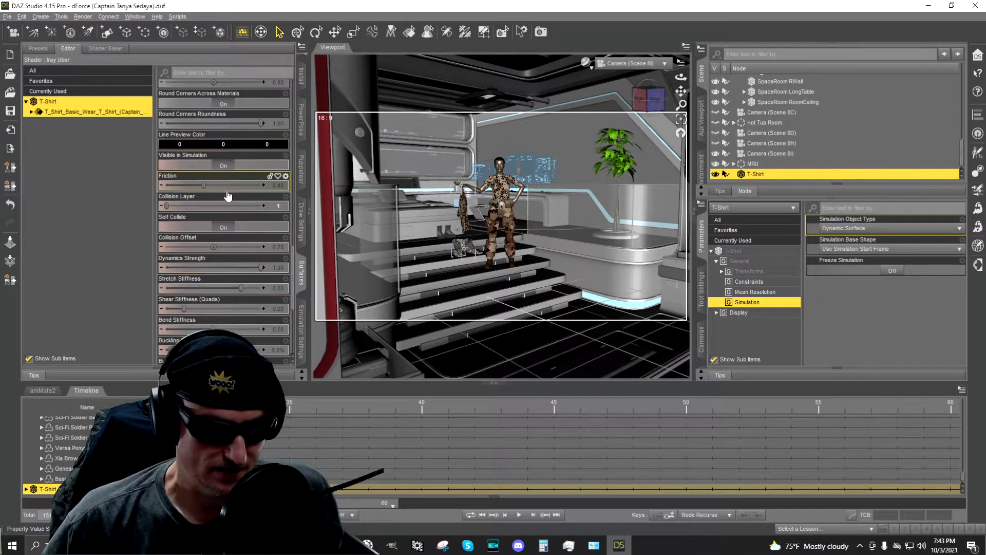
click(230, 195)
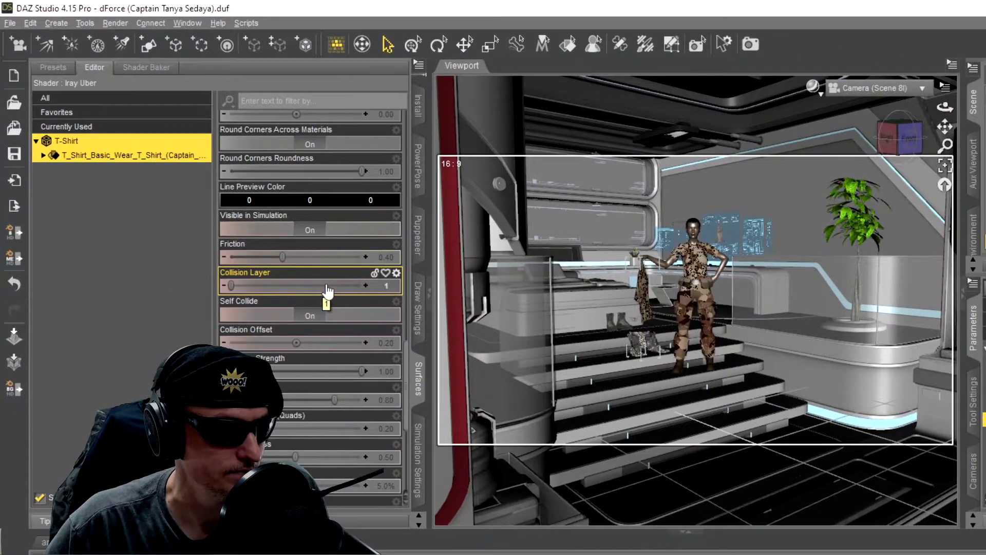
click(325, 317)
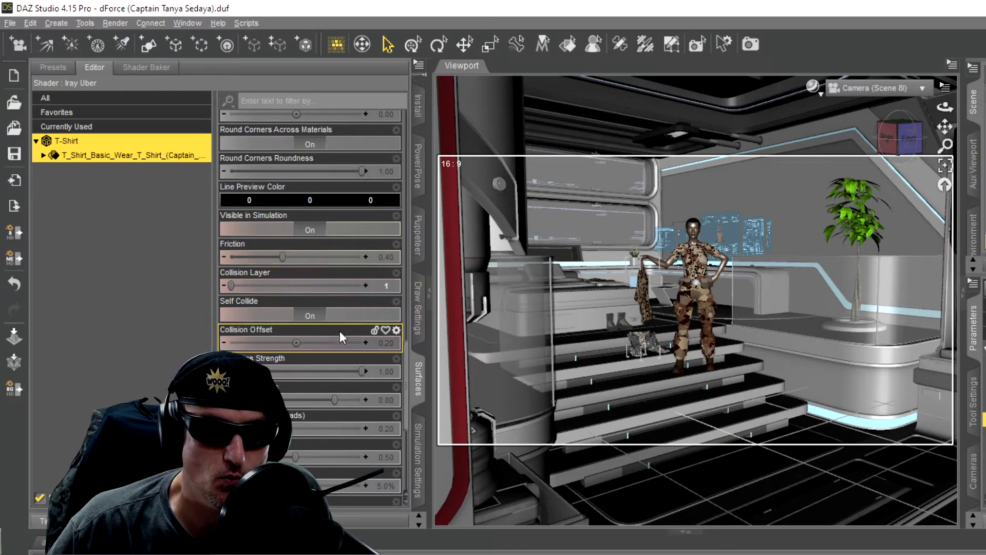
click(311, 316)
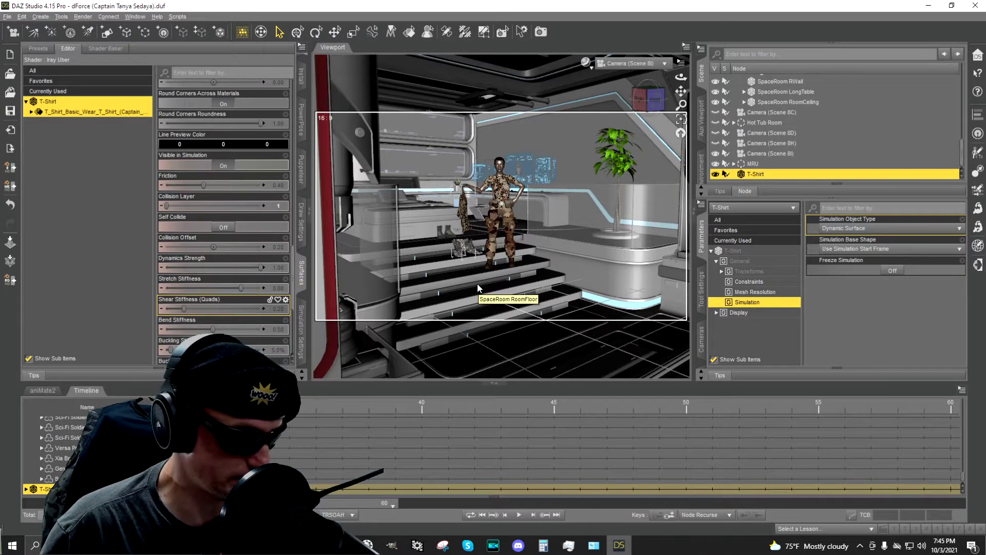
scroll(221, 353, down, 1)
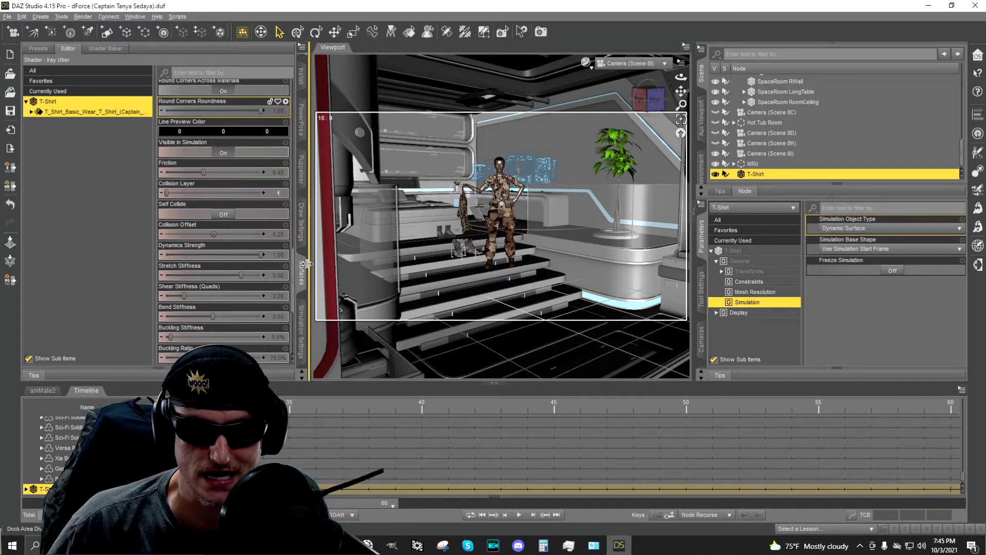
Set the dForce simulation's Frames To Simulate to Animated (Use Timeline Play Range)
click(301, 329)
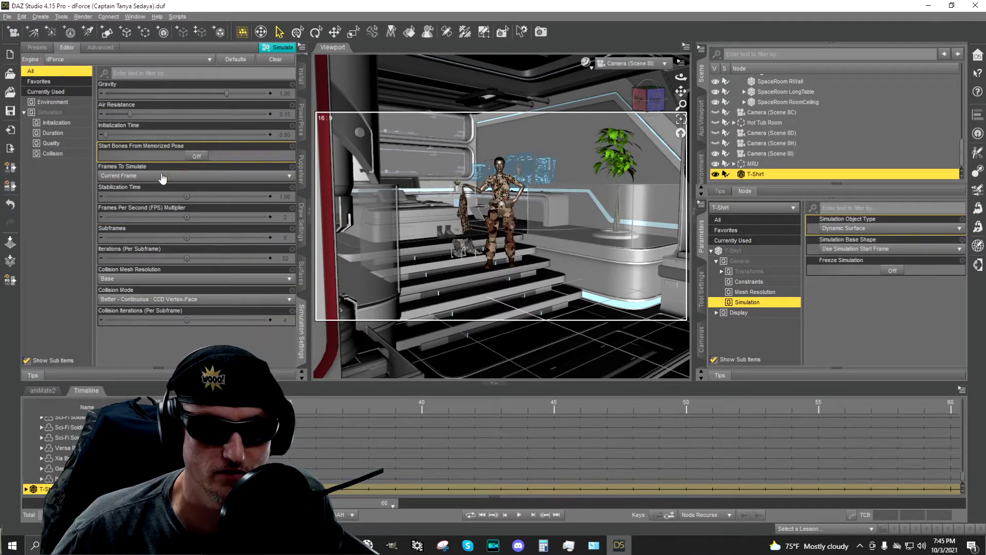
click(163, 176)
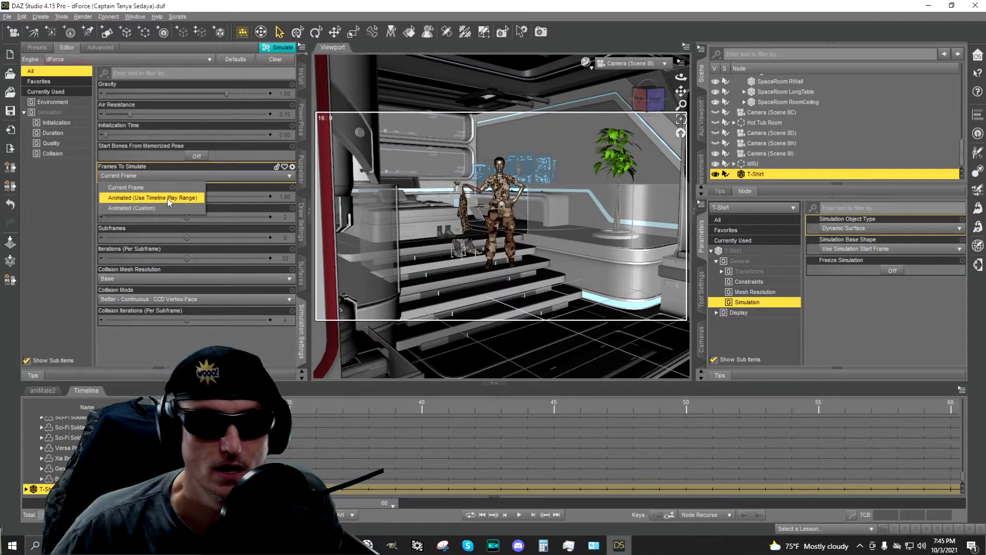
click(168, 198)
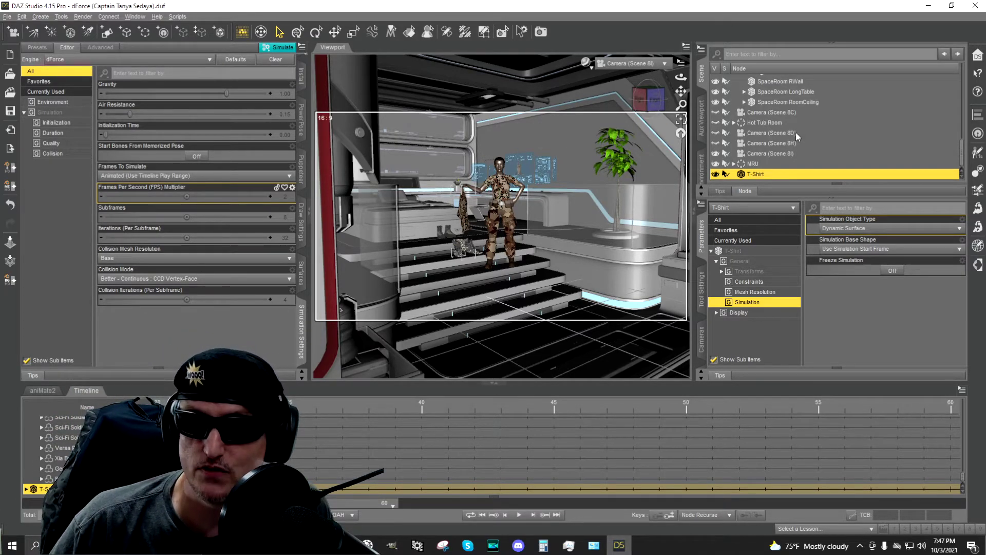
Collapse the Quarters group in the scene hierarchy and return to the imported T-Shirt's entry
scroll(795, 131, up, 5)
scroll(790, 128, up, 10)
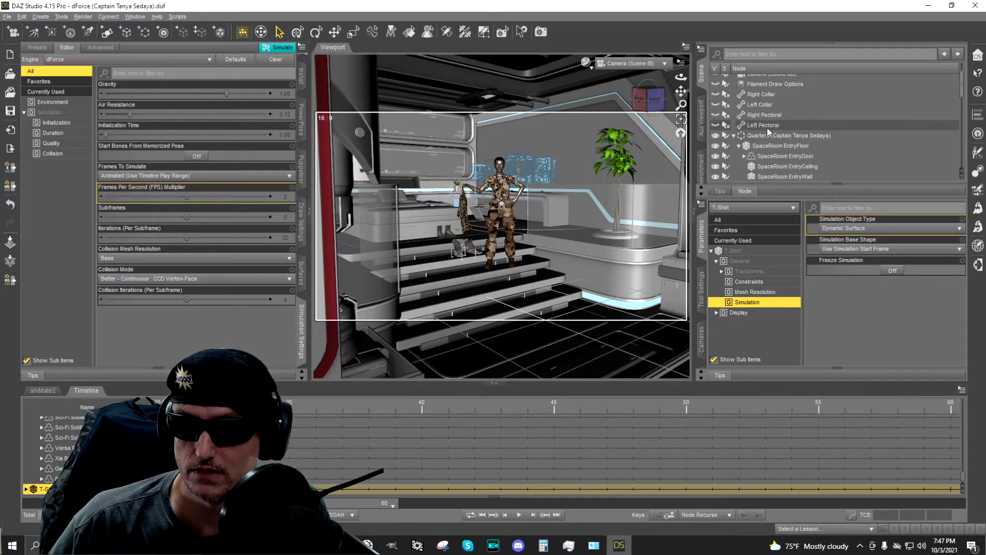
click(734, 136)
scroll(769, 131, down, 3)
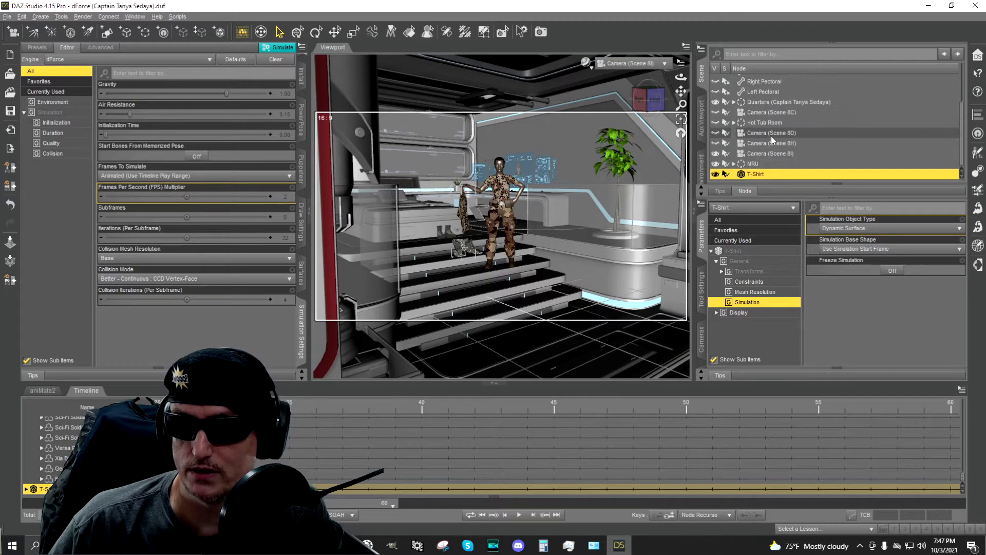
Expand the MRU group, select the captain figure and hide it in the scene
click(734, 164)
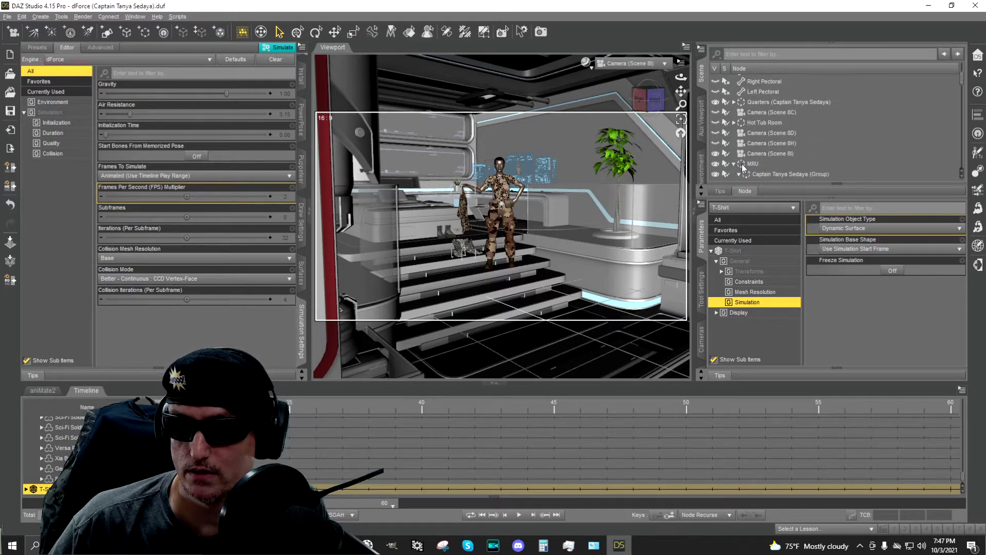
scroll(770, 149, down, 3)
click(744, 129)
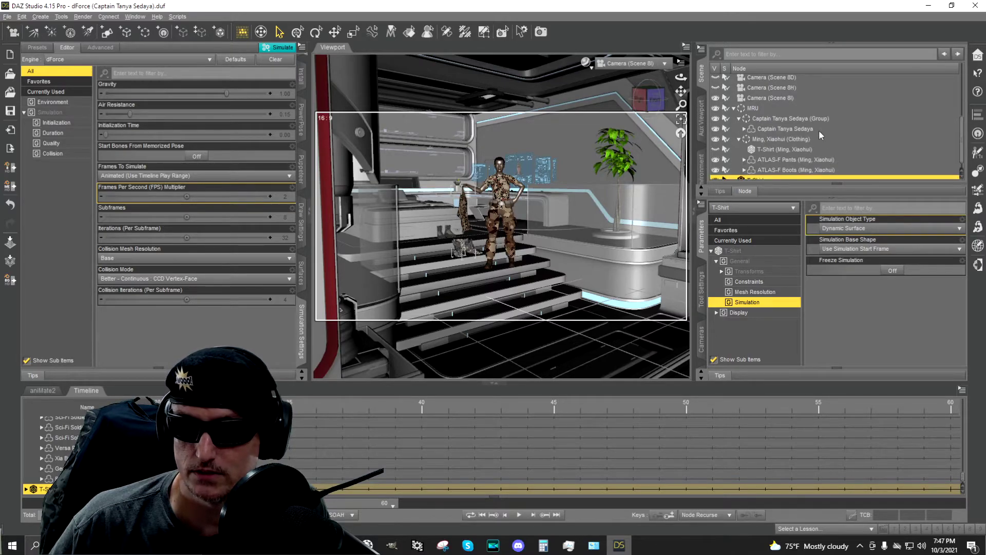
click(818, 129)
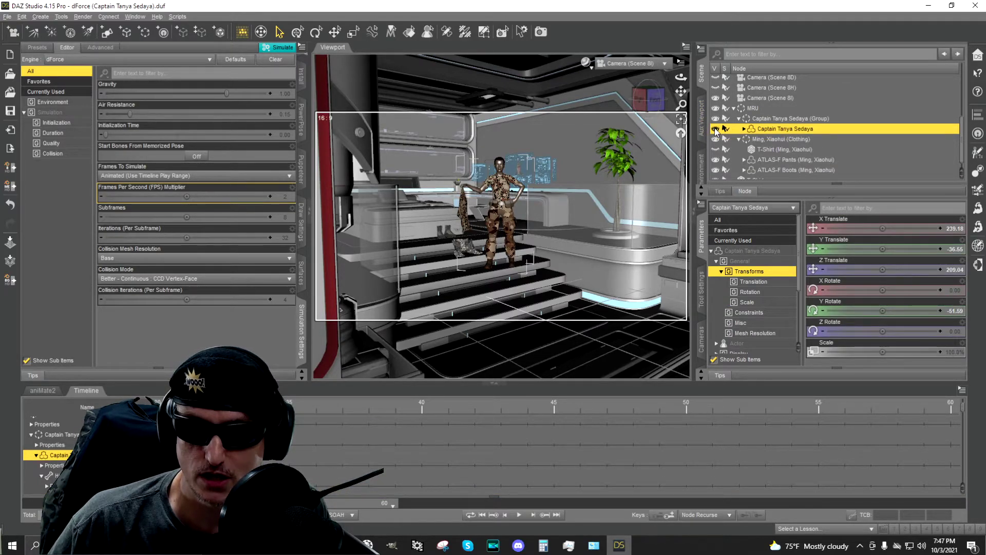
click(715, 129)
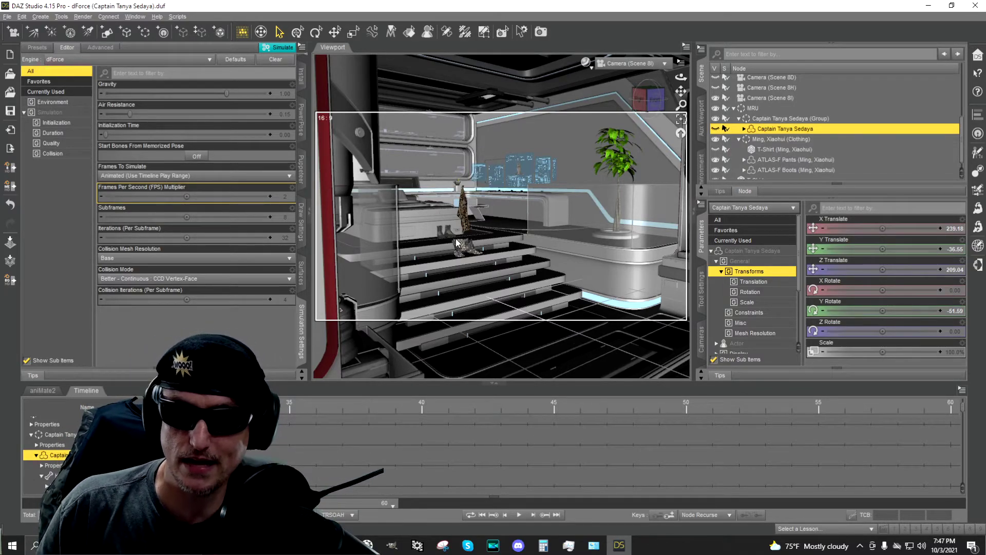
Select the ATLAS-F Pants to check their Freeze Simulation setting, and run the dForce simulation
click(470, 248)
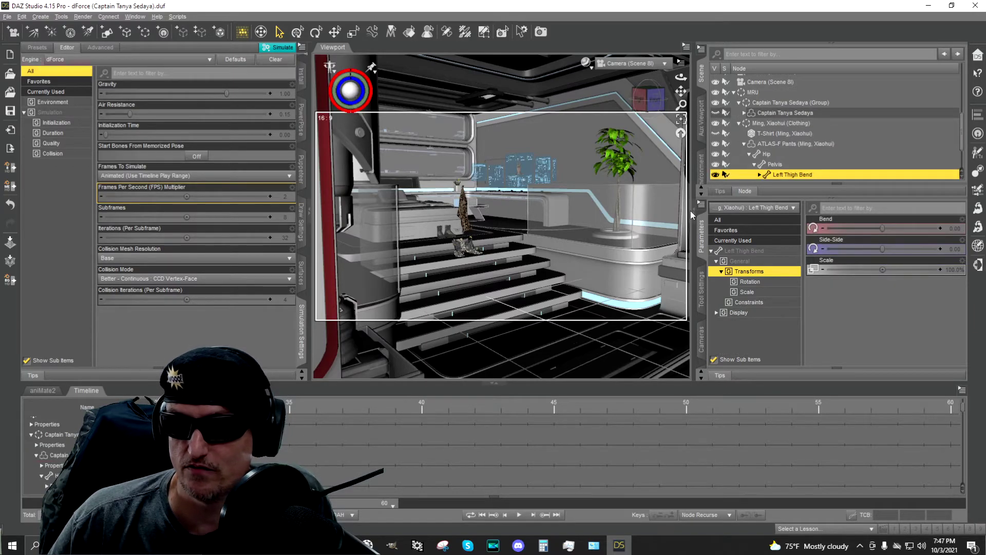
click(797, 144)
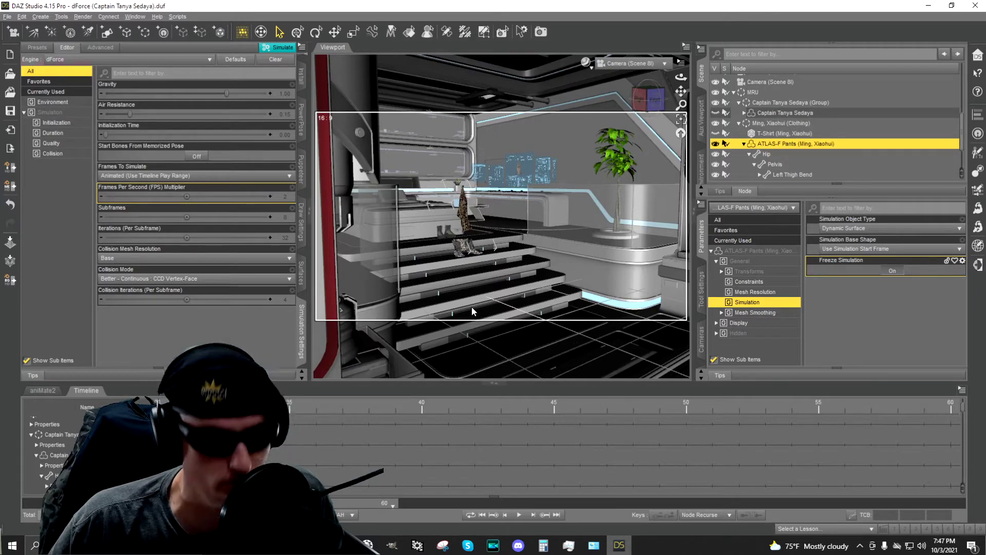
click(283, 47)
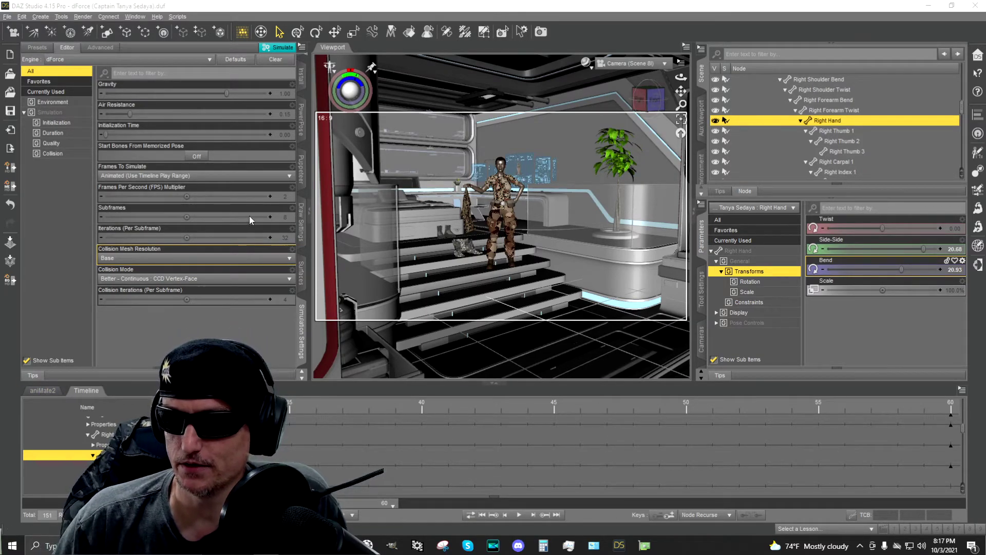
Toggle the captain figure's visibility off and on, select the figure and play the timeline animation
scroll(781, 137, up, 10)
click(781, 143)
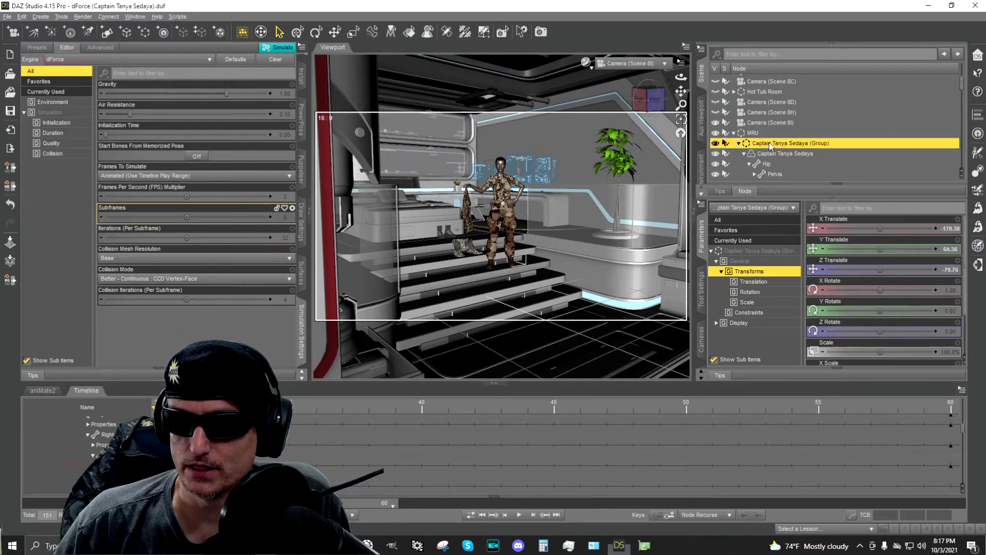
click(714, 153)
click(715, 153)
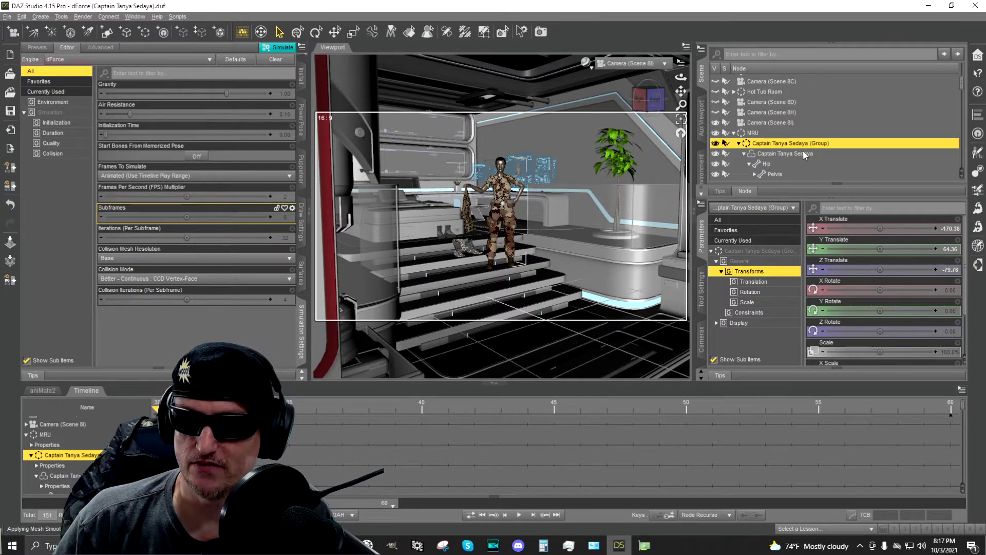
click(723, 154)
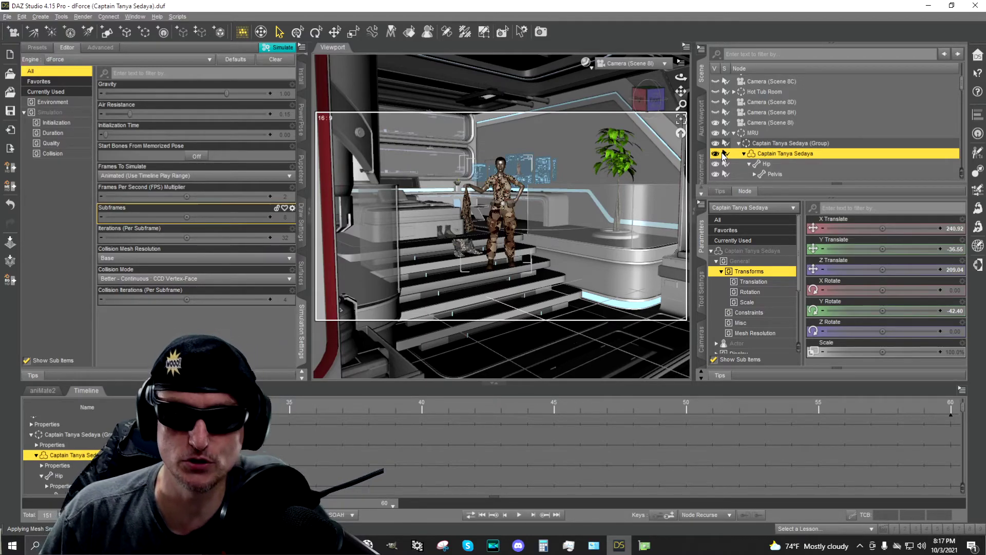
click(521, 516)
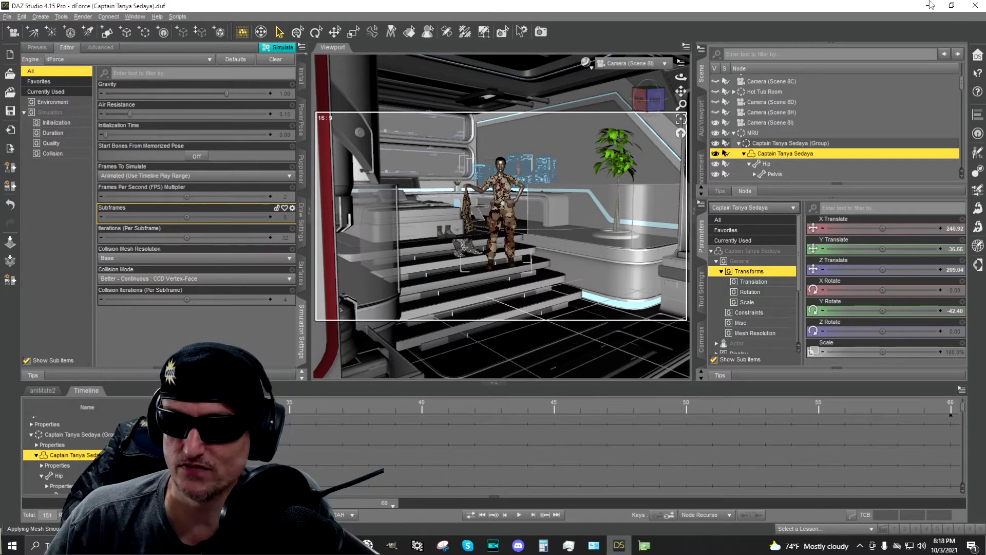
Collapse the captain figure's hierarchy, select the original T-Shirt in the clothing group and make it visible
scroll(794, 147, down, 3)
scroll(793, 144, up, 3)
click(743, 153)
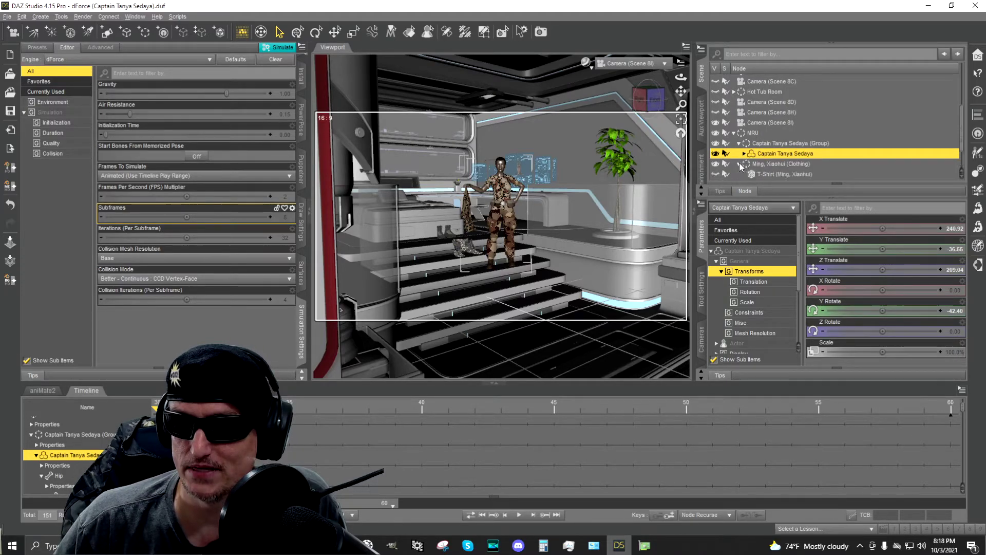
scroll(780, 165, down, 1)
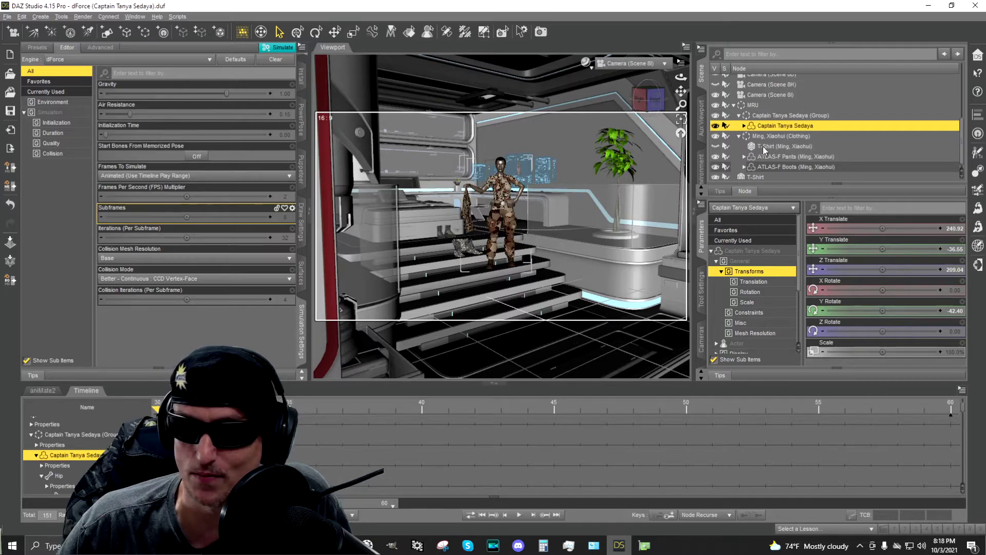
click(783, 147)
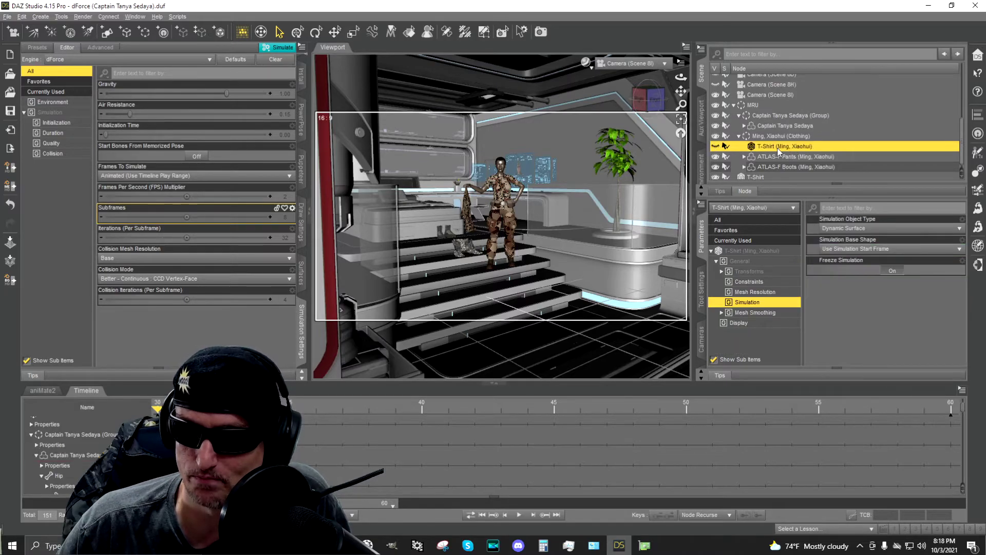
click(715, 147)
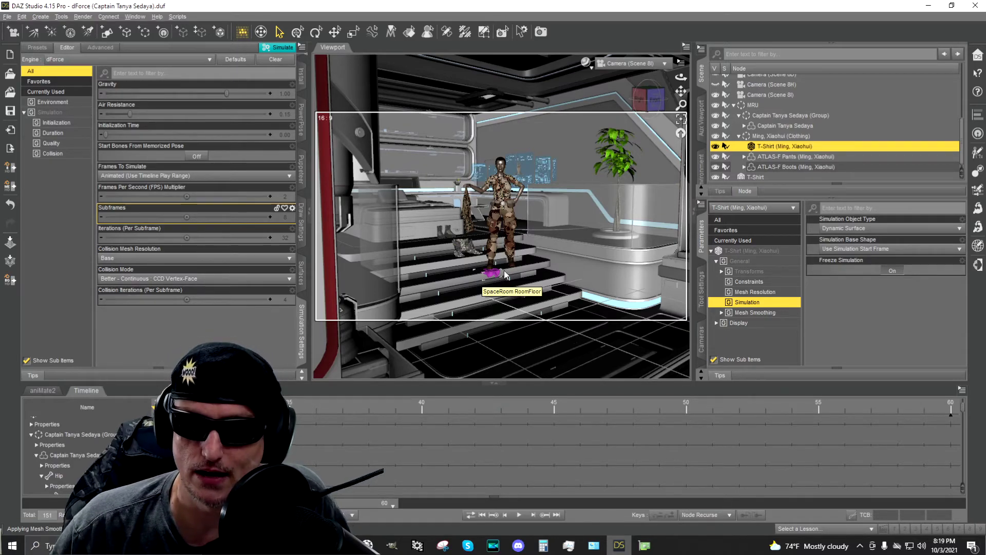
Collapse and reopen the MRU group, and hide the original T-Shirt in the clothing group
click(732, 105)
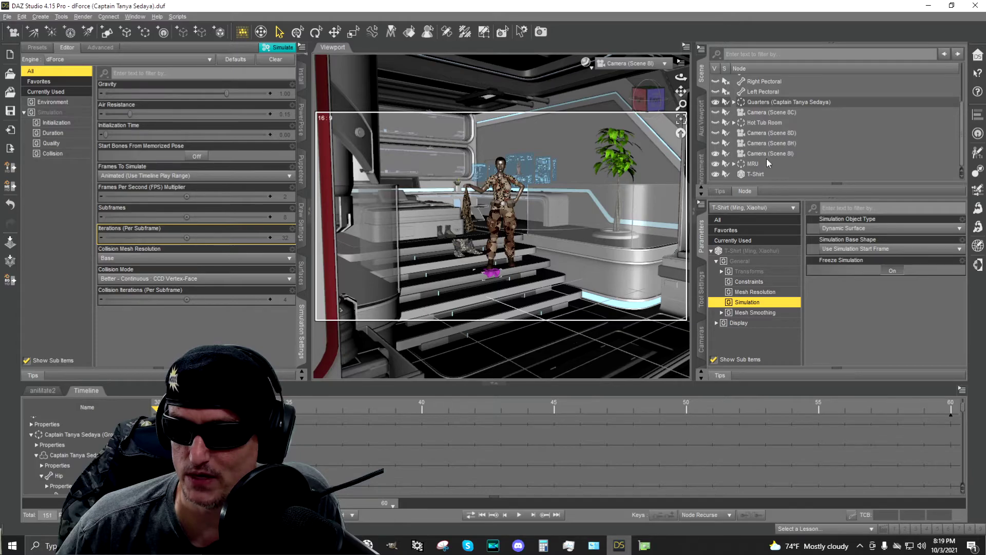
click(735, 163)
scroll(761, 165, down, 2)
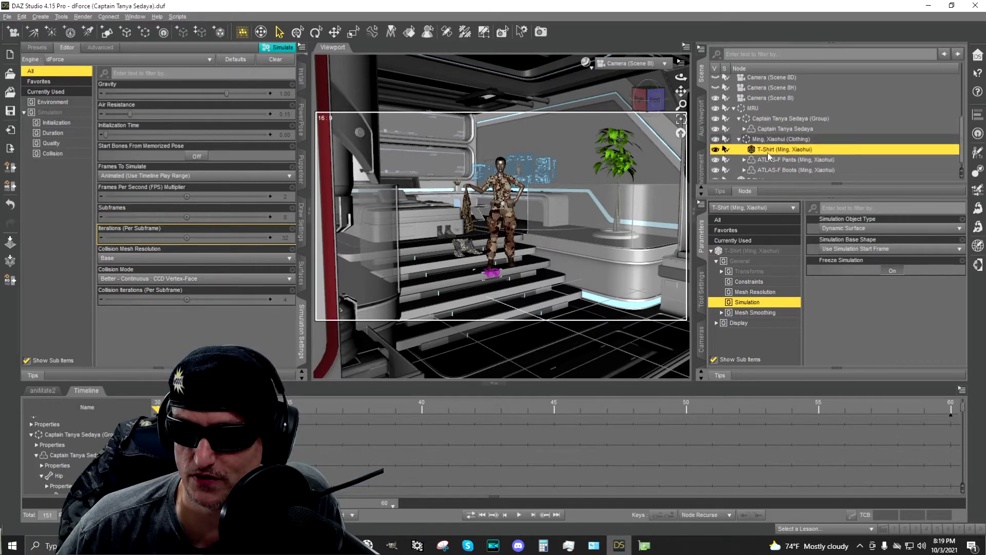
click(715, 149)
Switch the viewport to Perspective View and play the simulated animation of the clothing on the stairs
click(665, 63)
click(632, 108)
drag(680, 91, 681, 91)
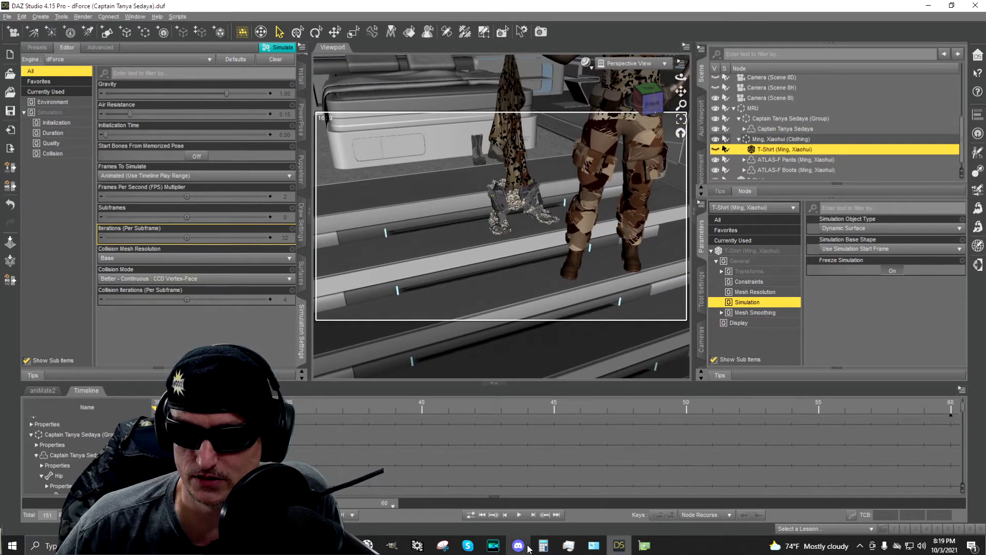
click(518, 514)
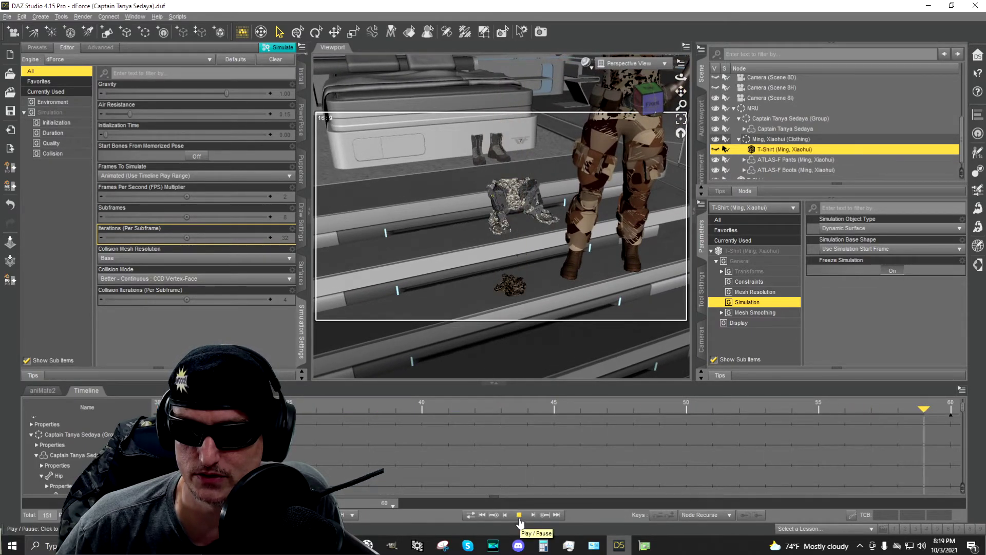
click(519, 514)
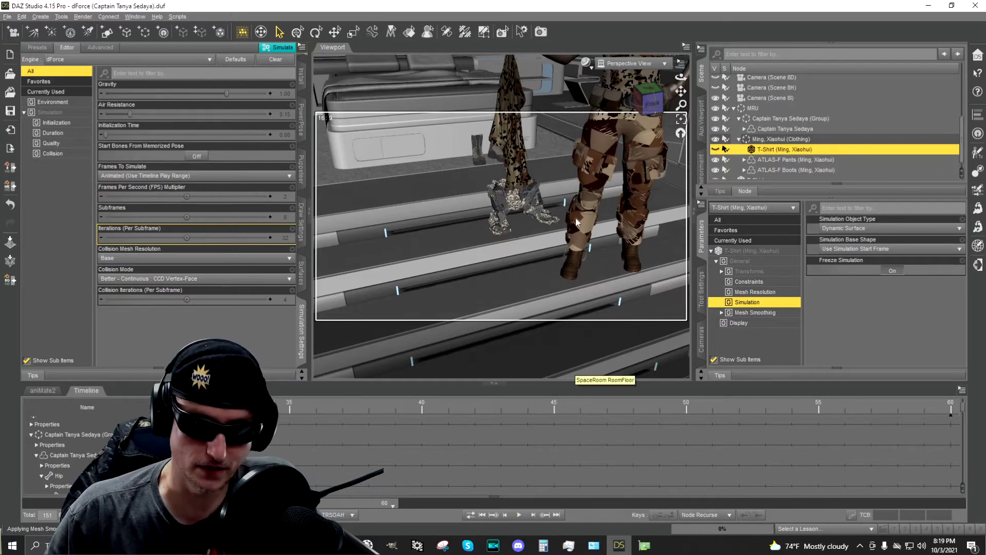
scroll(648, 124, down, 5)
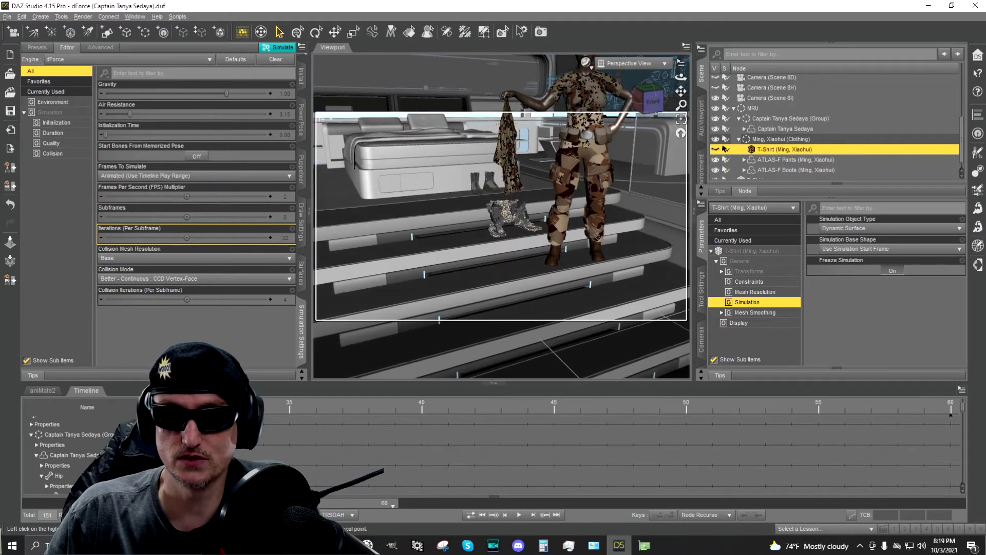
drag(680, 91, 679, 89)
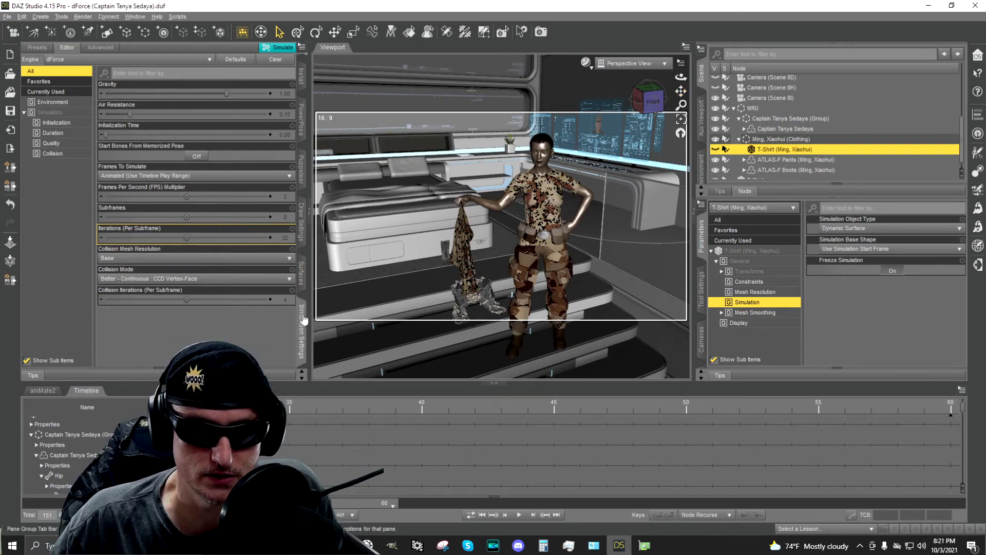
Select the imported T-Shirt and show the dForce modifier and clearing commands available for the simulation, leaving without applying any
scroll(822, 154, down, 1)
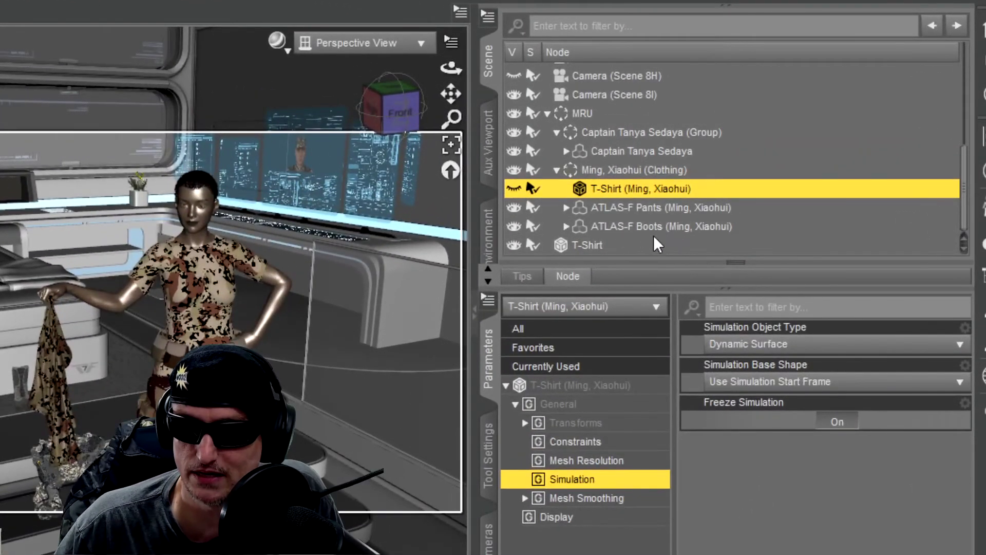
click(695, 224)
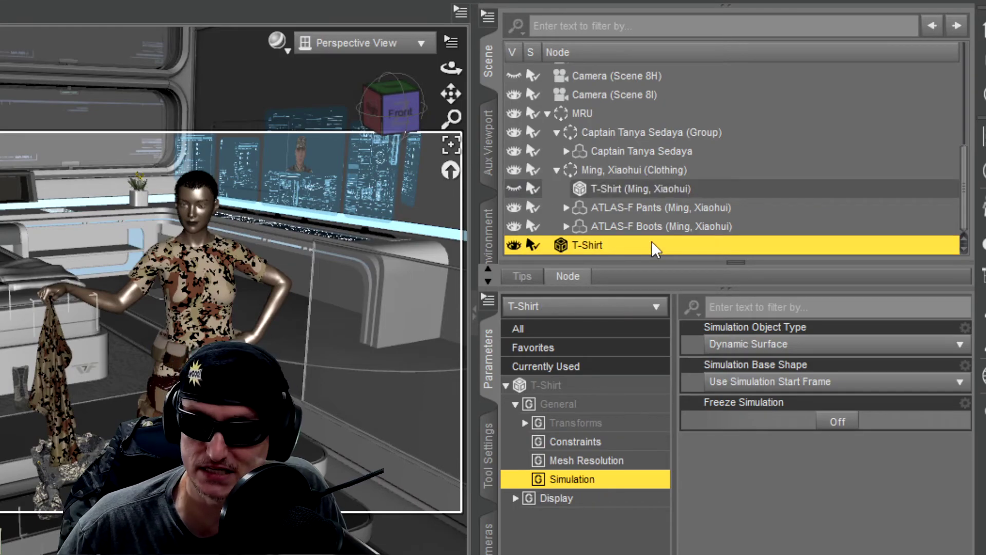
right_click(304, 311)
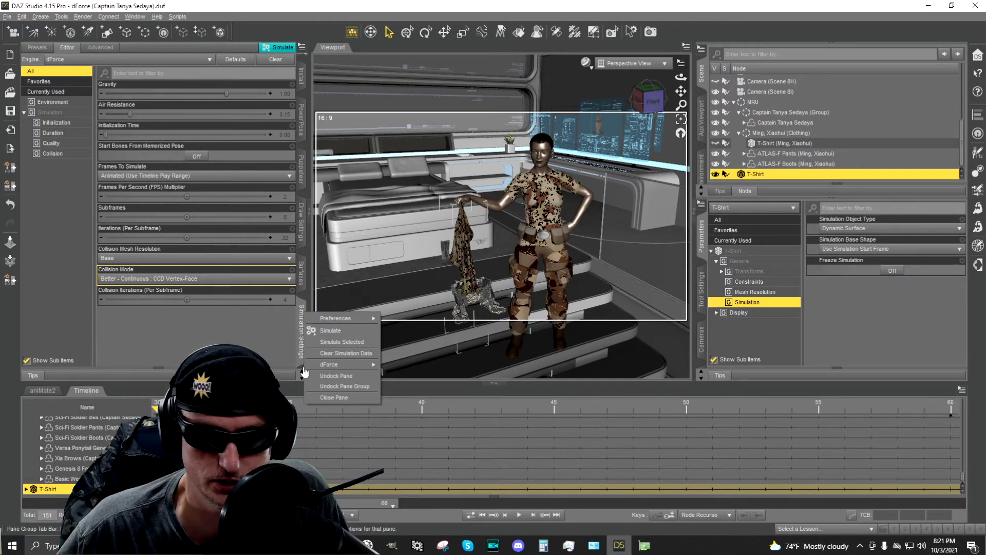
right_click(301, 337)
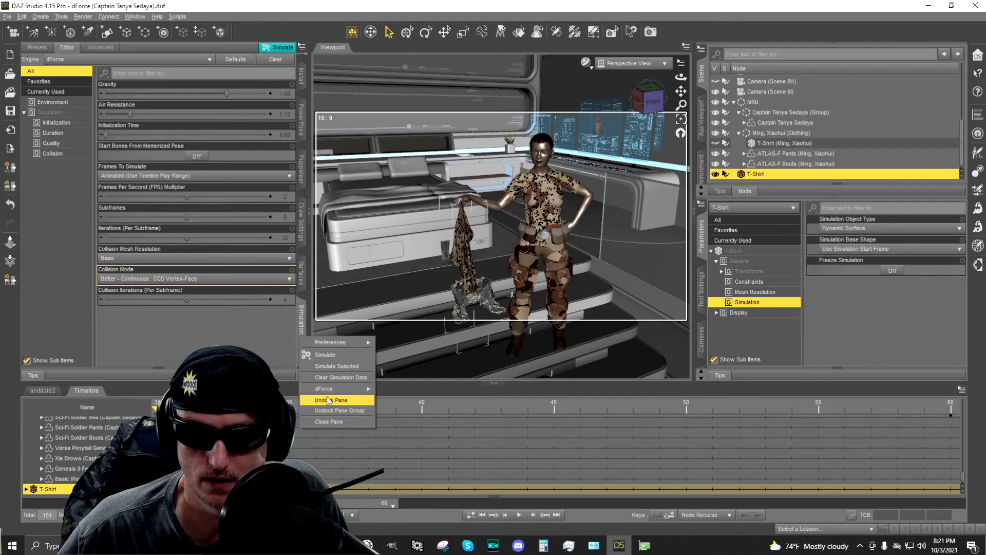
mouse_move(339, 388)
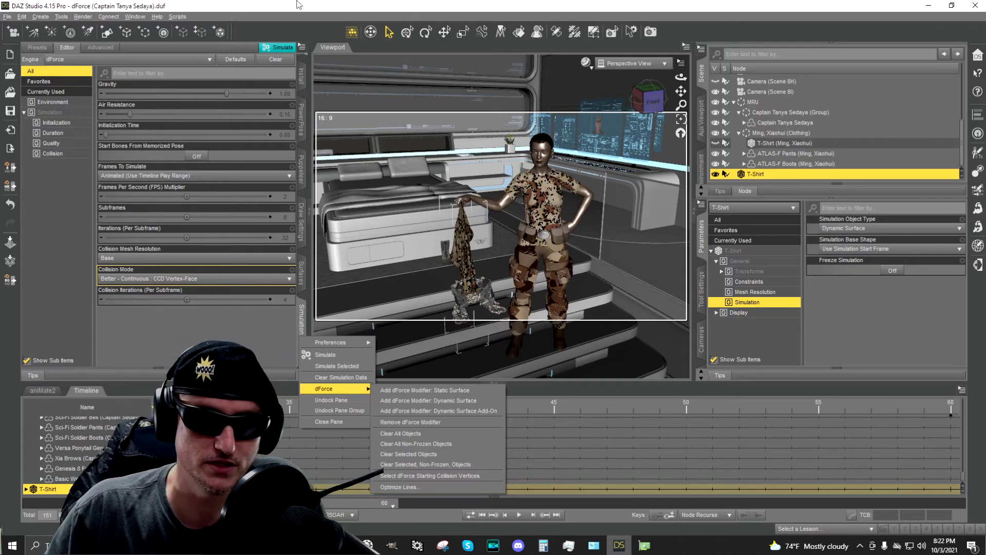
click(201, 5)
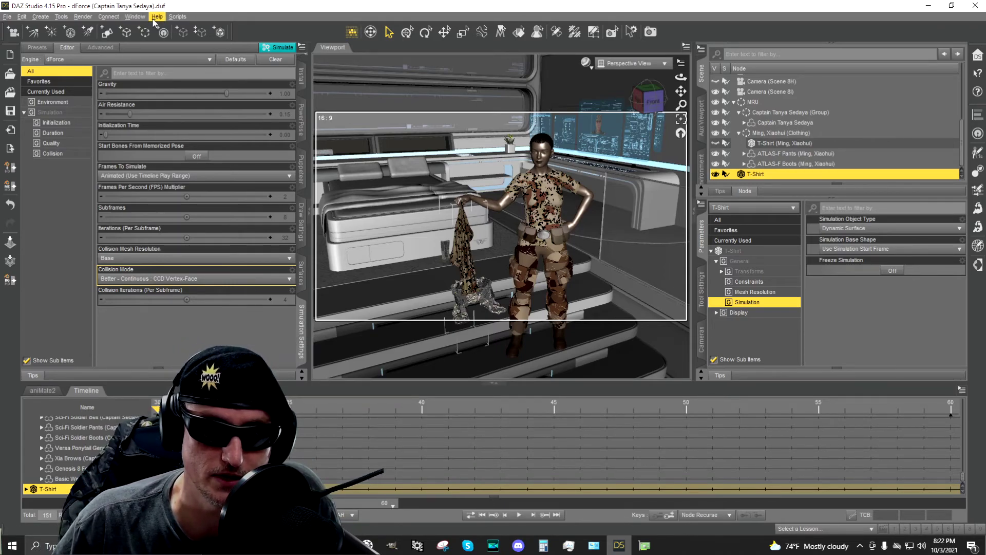
Display the program's version information and close it
click(160, 20)
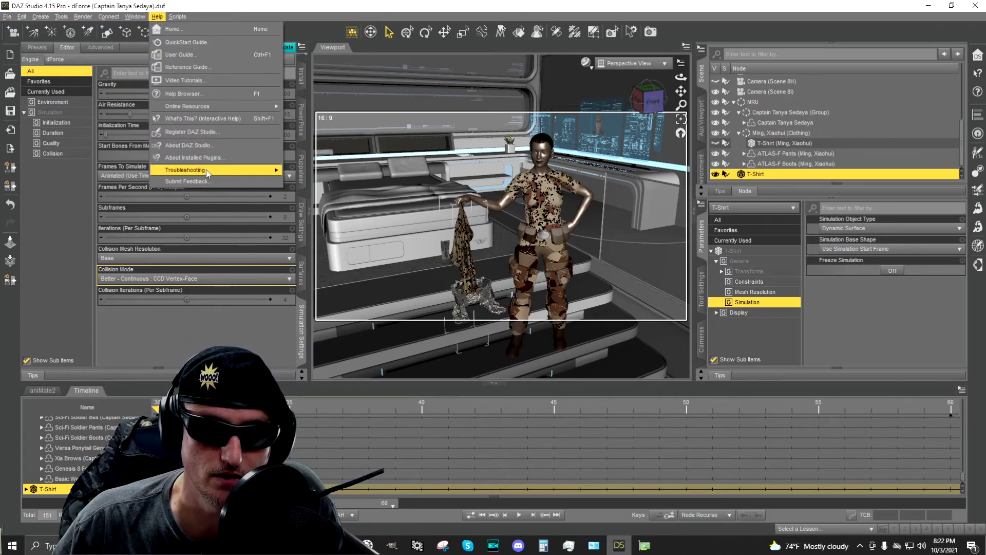
click(229, 147)
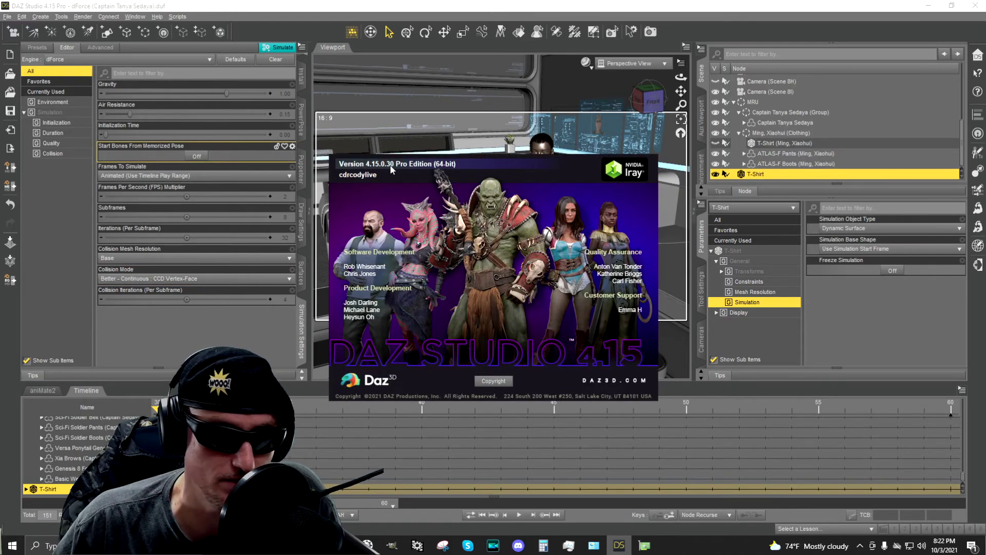
click(302, 5)
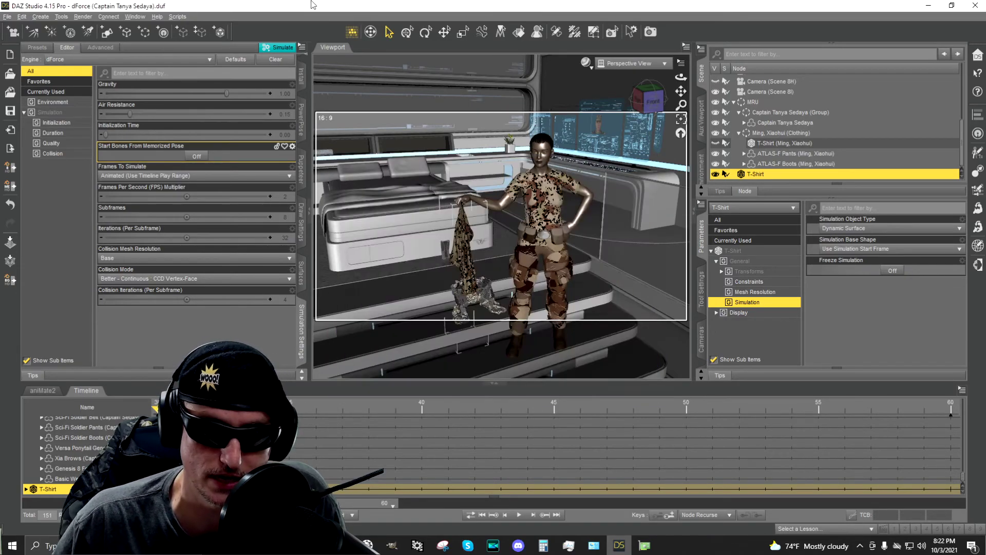